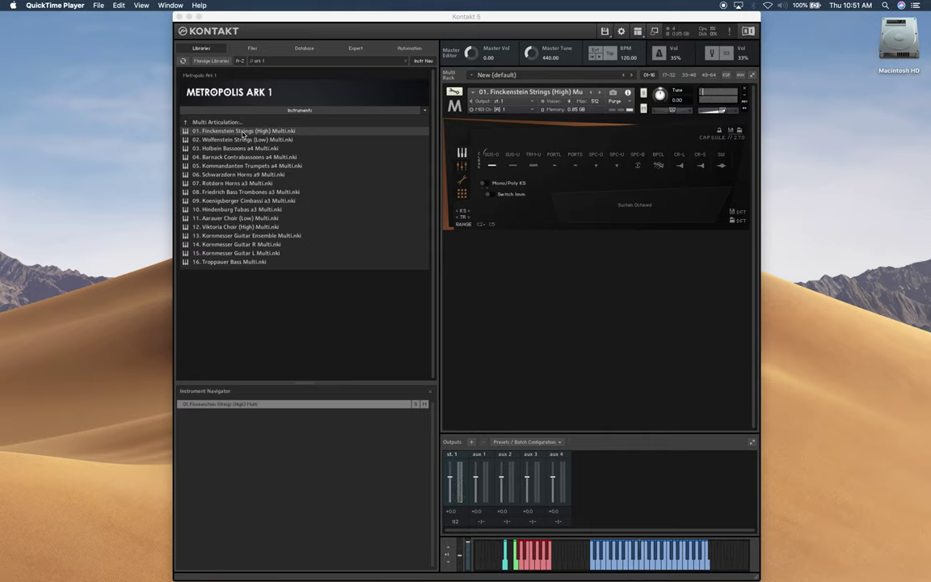
- Replace the loaded high strings instrument with 02. Wolfenstein Strings (Low) Multi.nki in the rack
double_click(242, 141)
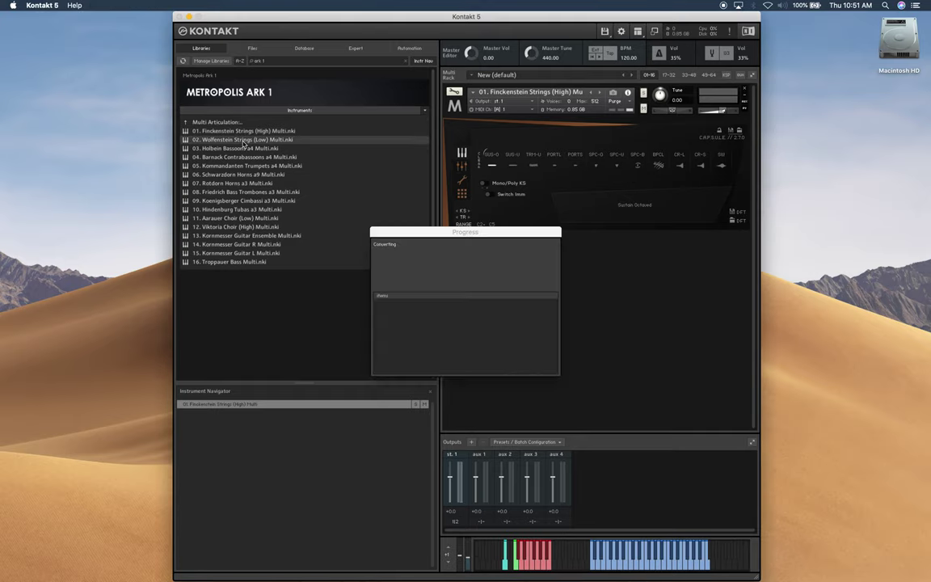
click(745, 91)
click(745, 90)
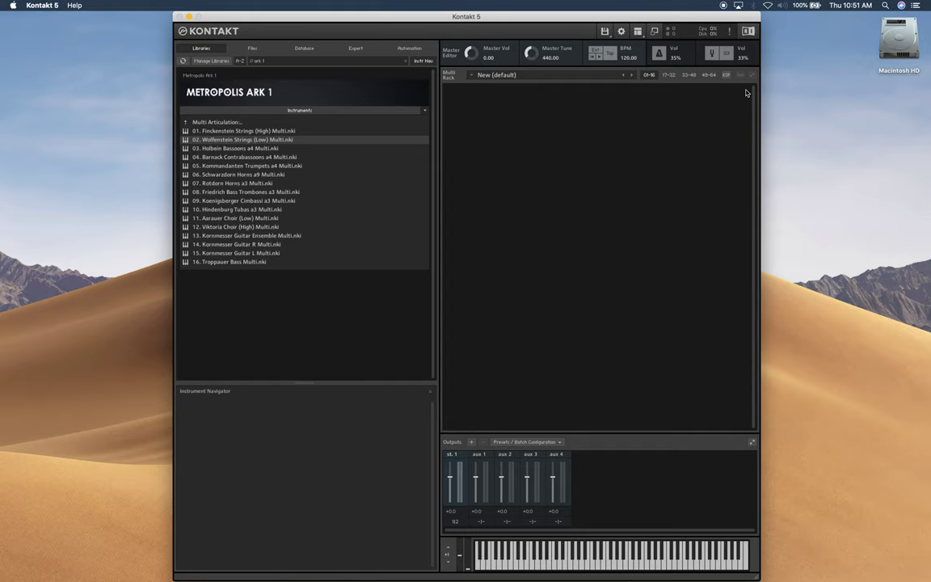
double_click(295, 143)
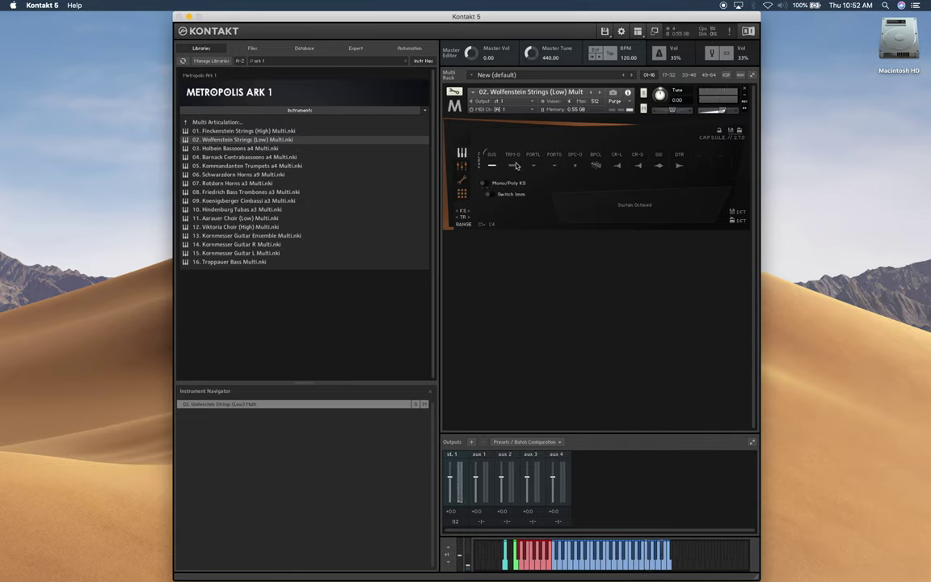
- Audition the Tremolo Octaved and Portato Long articulations of the Wolfenstein low strings
click(519, 170)
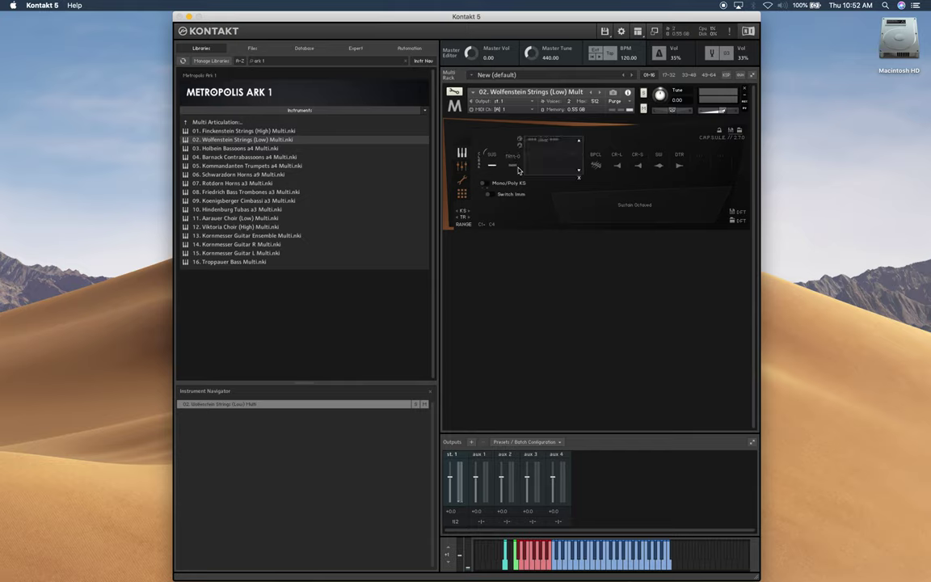
click(513, 168)
click(570, 179)
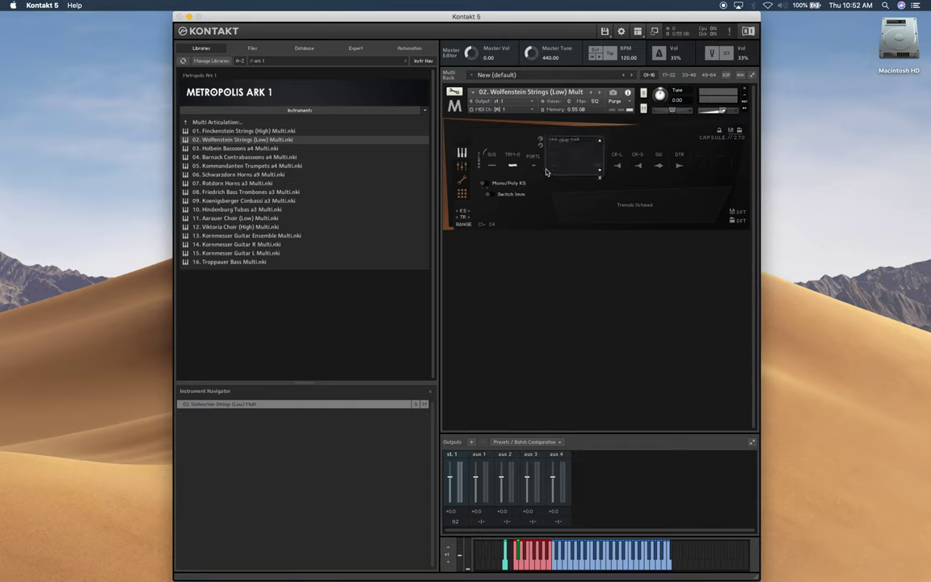
click(534, 166)
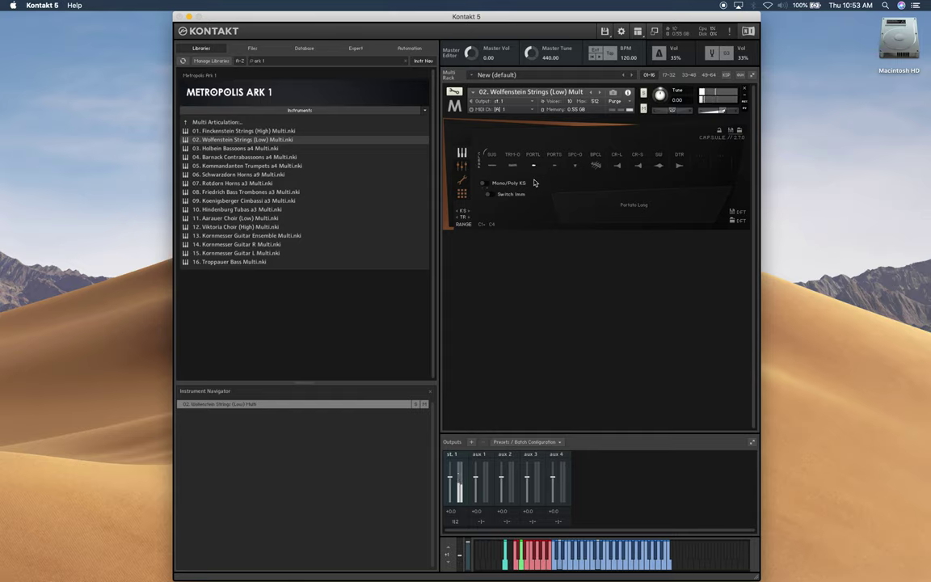
- Switch the instrument's microphone mix from Close and Tree to the AB position only
click(461, 170)
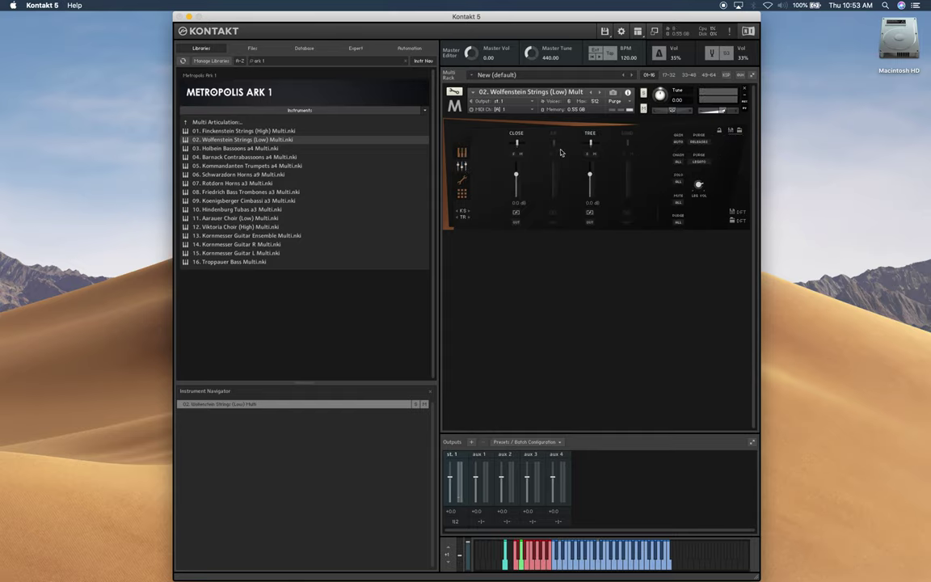
click(522, 136)
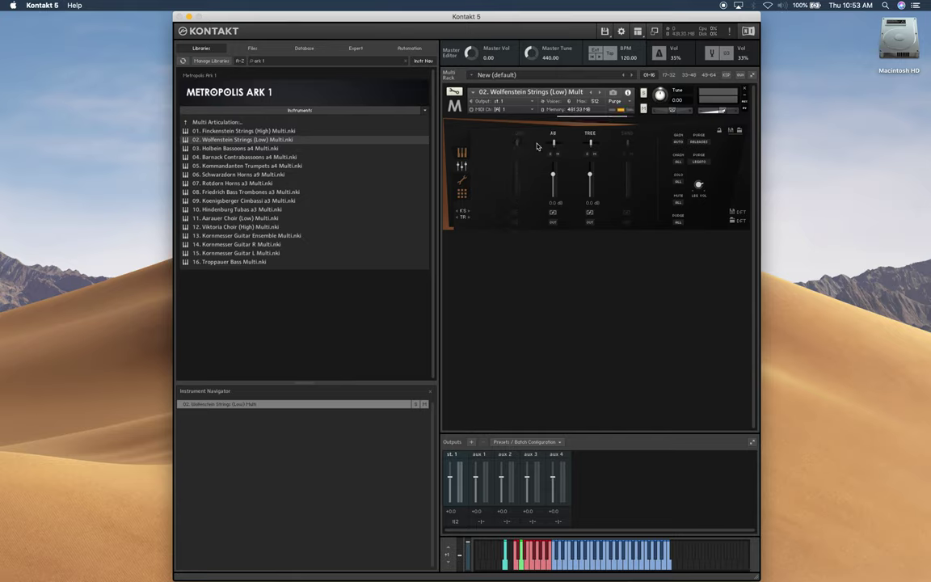
click(589, 133)
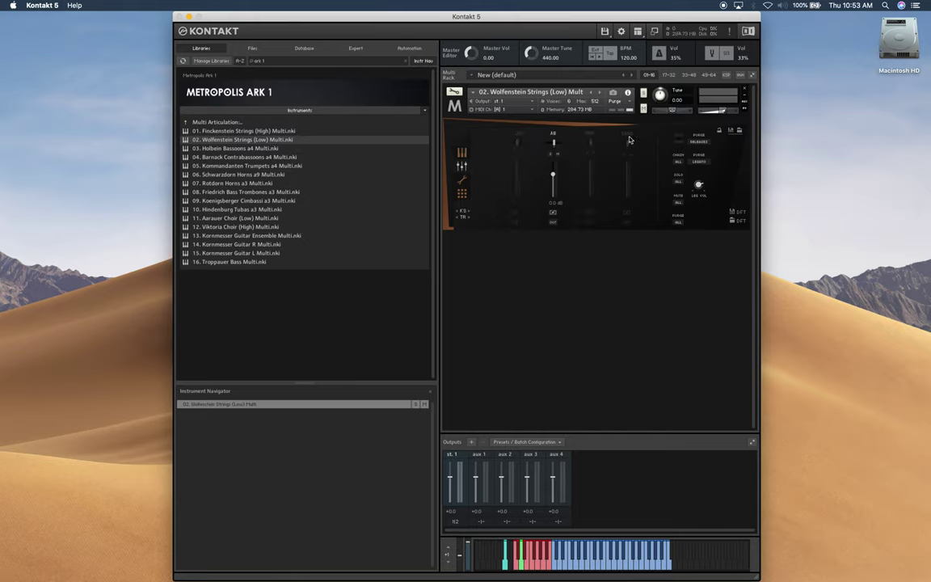
- Compare the AB microphones with and without SRND, finishing with only the SRND position active
click(628, 137)
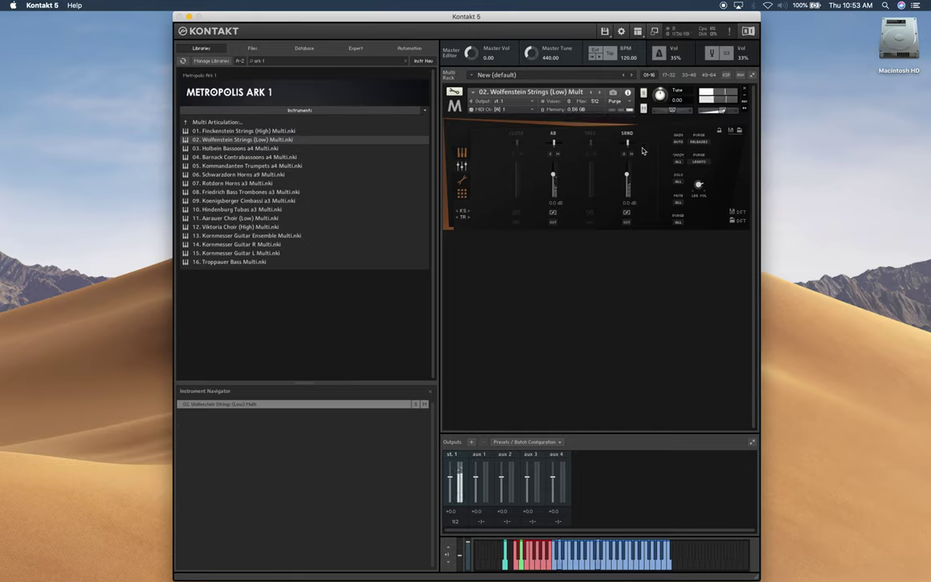
click(627, 139)
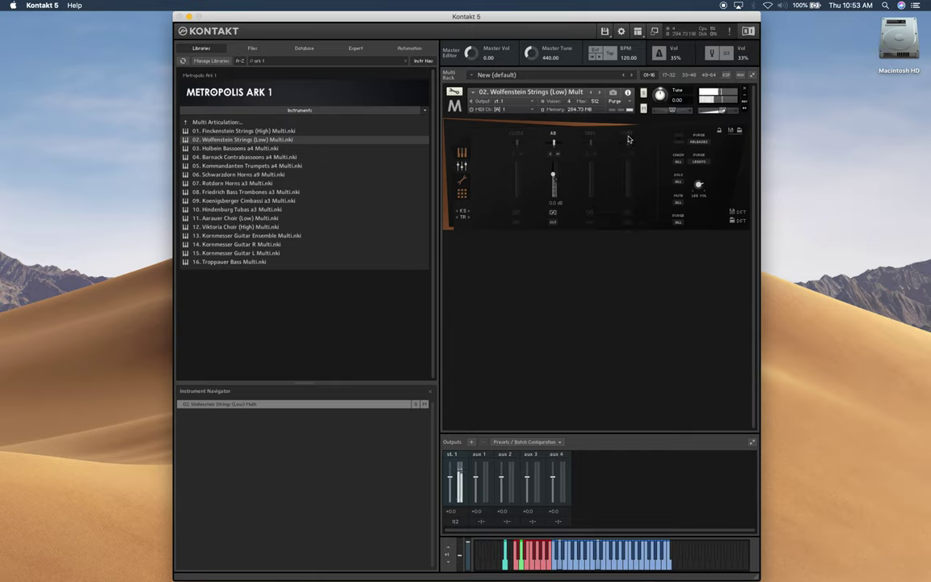
click(627, 139)
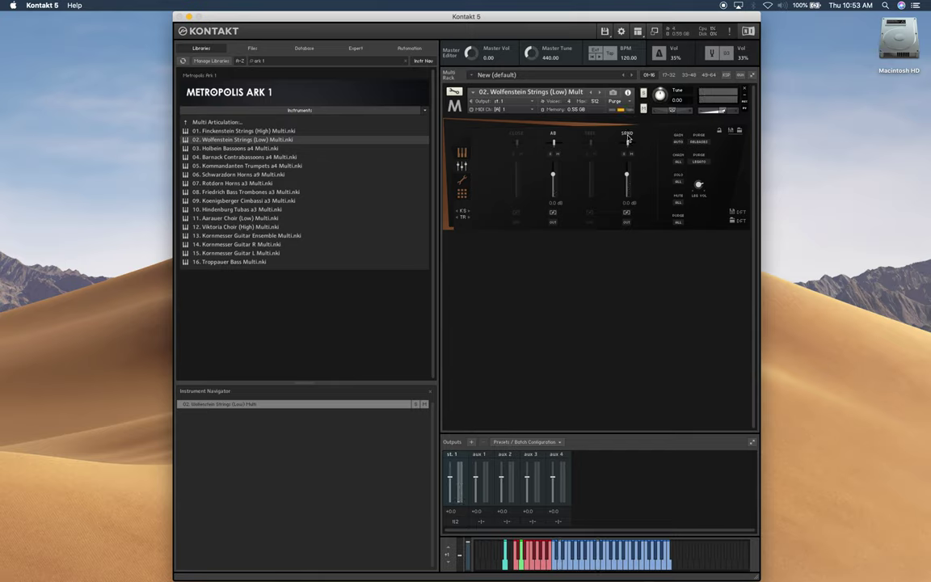
click(553, 136)
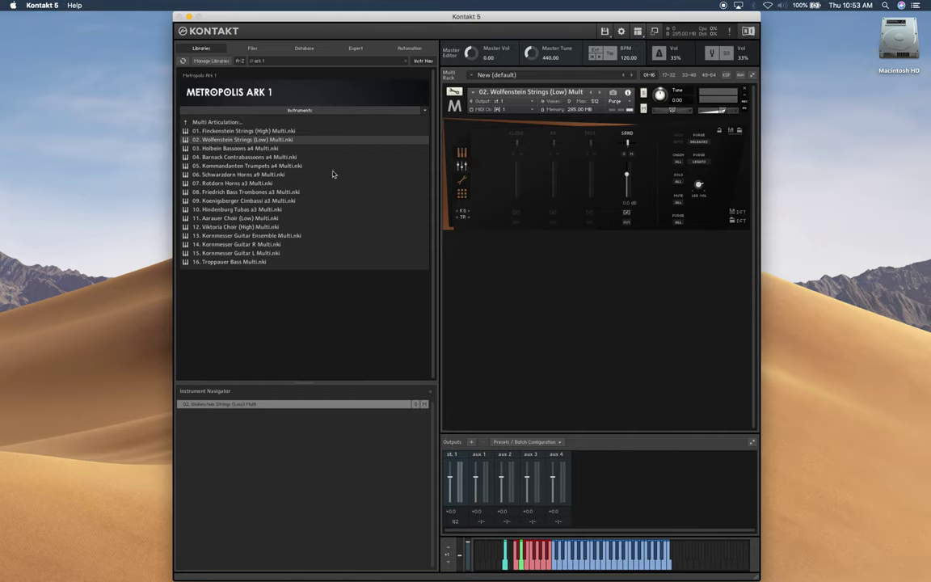
- Return to the articulations and audition Portato Short and Spiccato Octaved on the low strings
click(459, 153)
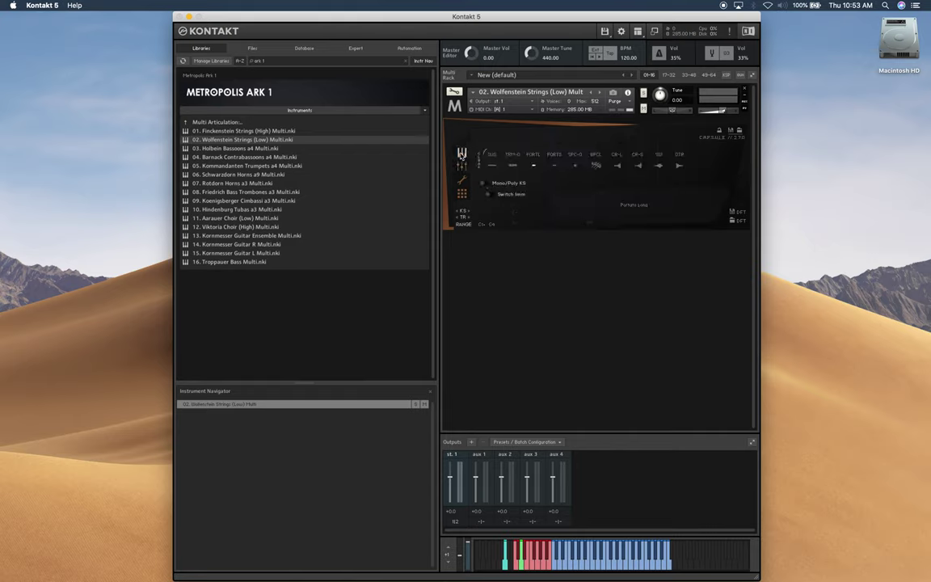
click(554, 161)
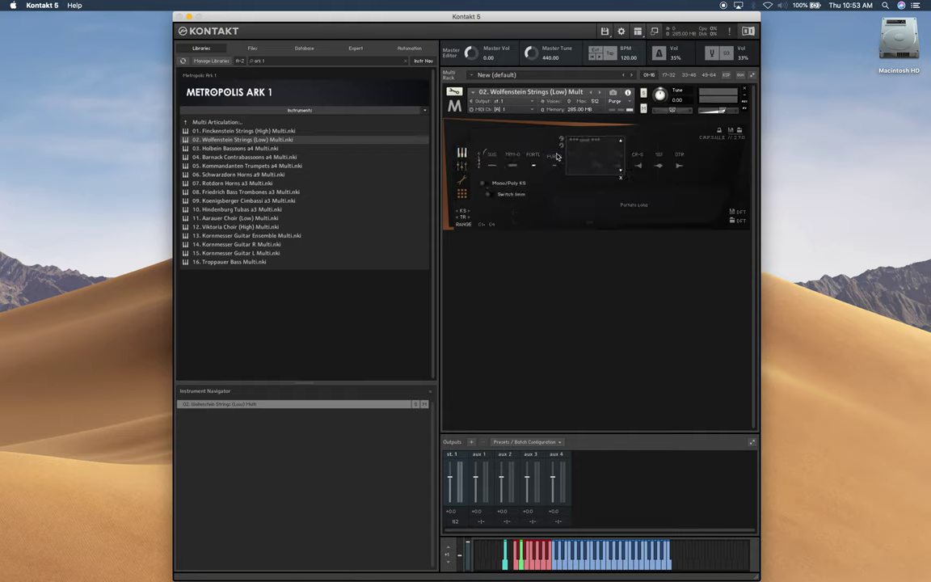
click(557, 166)
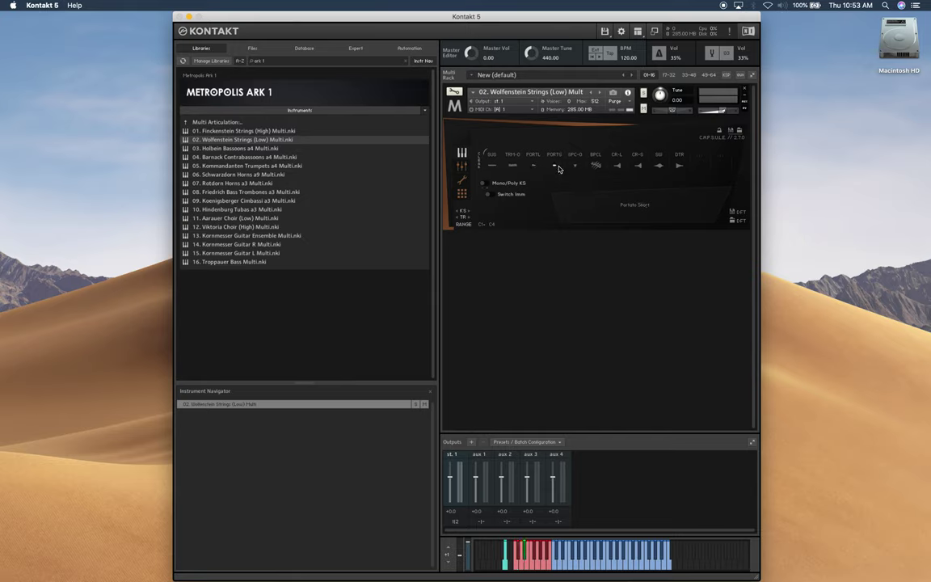
click(575, 165)
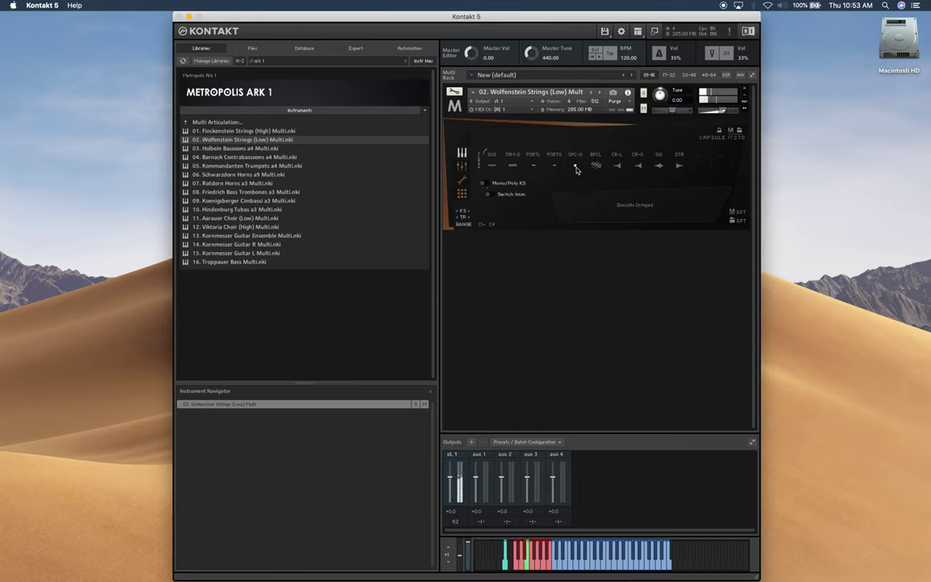
click(576, 167)
- Look through the instrument's dynamics settings, controller assignment options and microphone mixer pages
click(463, 181)
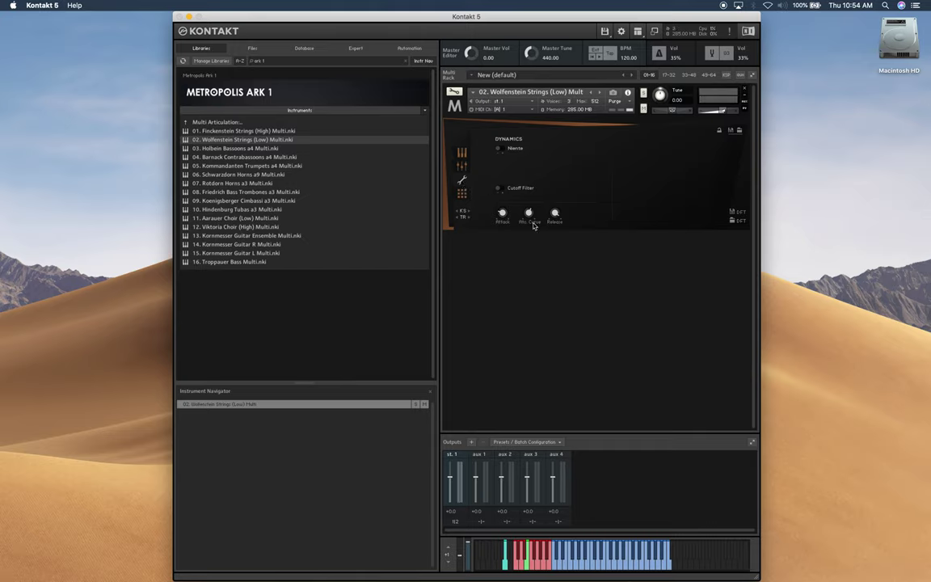
click(461, 193)
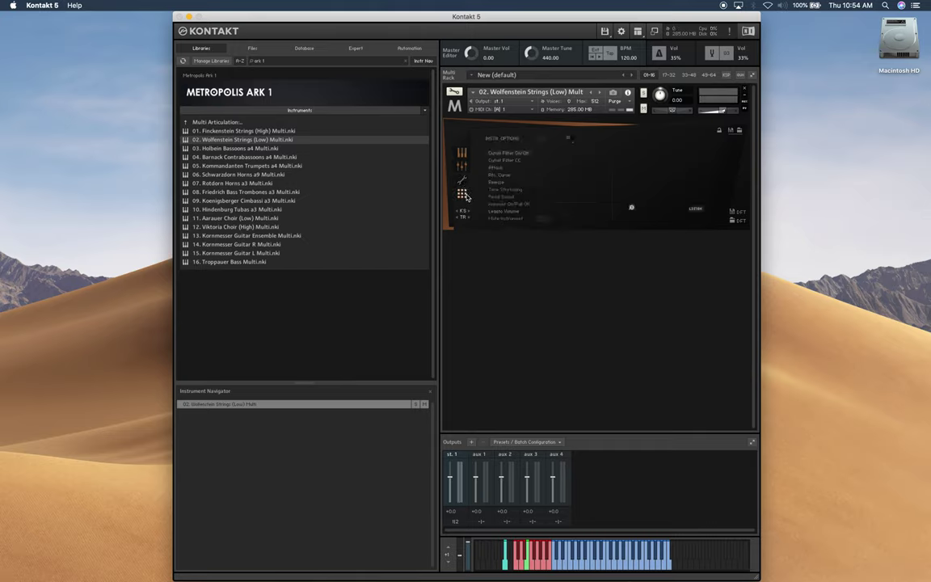
click(461, 175)
click(461, 168)
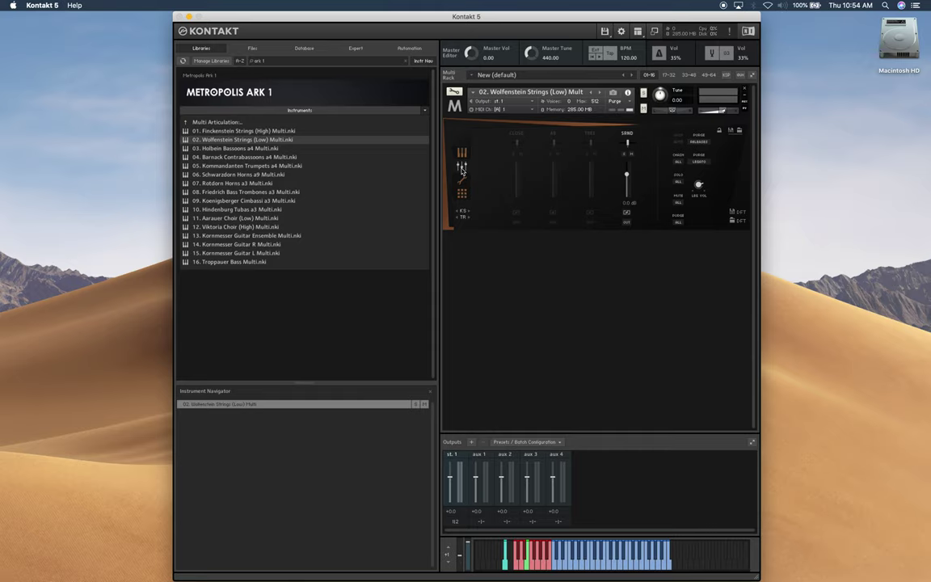
click(461, 177)
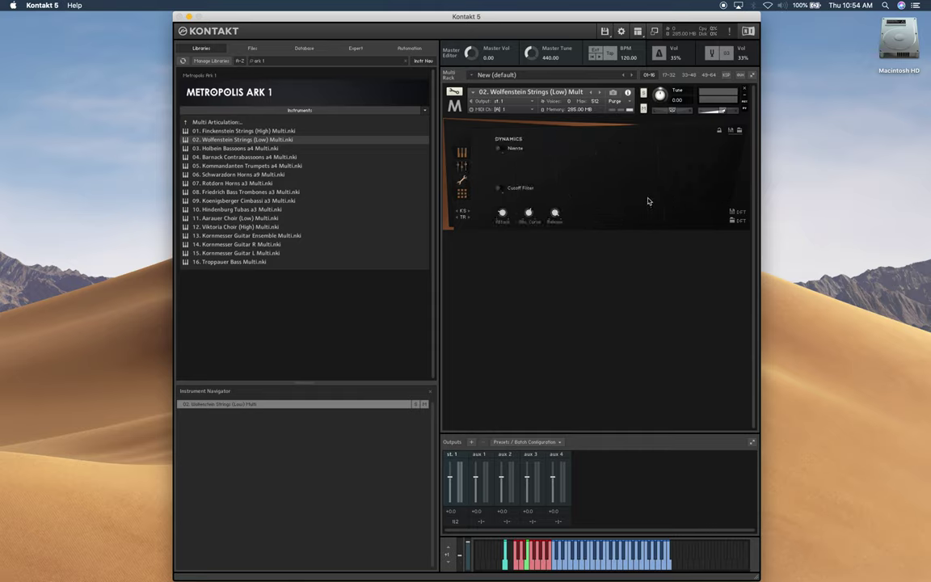
- Select the Bartok Pizzicato articulation and switch the microphone mix from SRND to Close and Tree
click(461, 153)
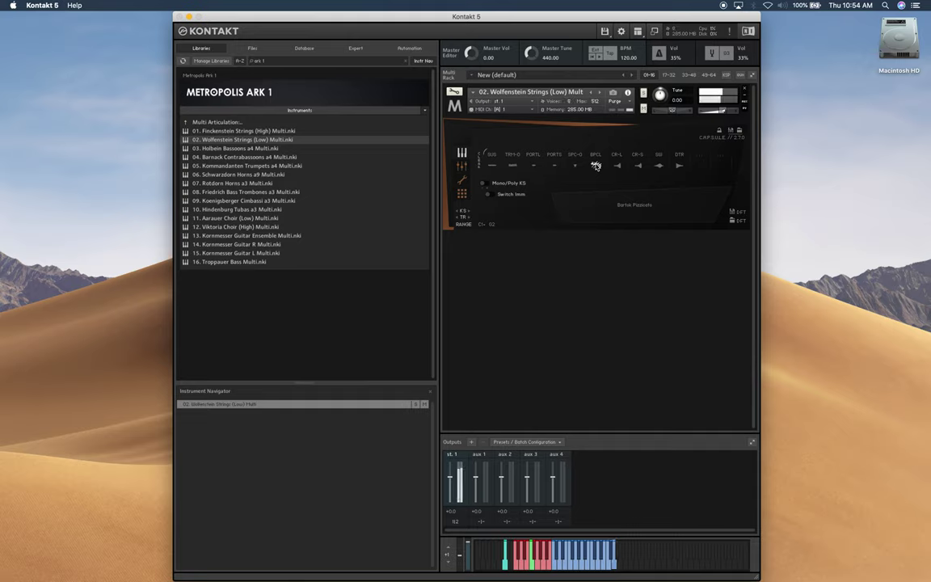
click(595, 165)
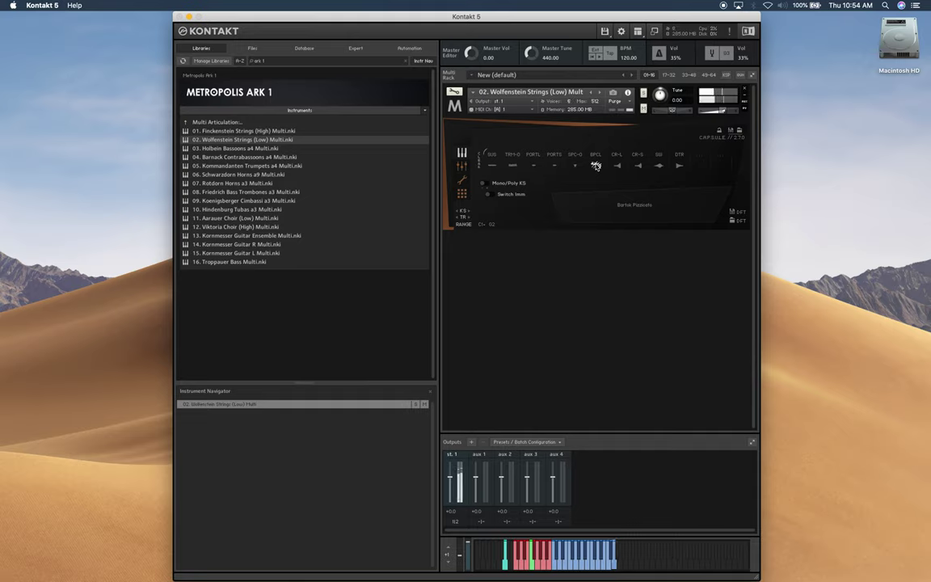
click(462, 166)
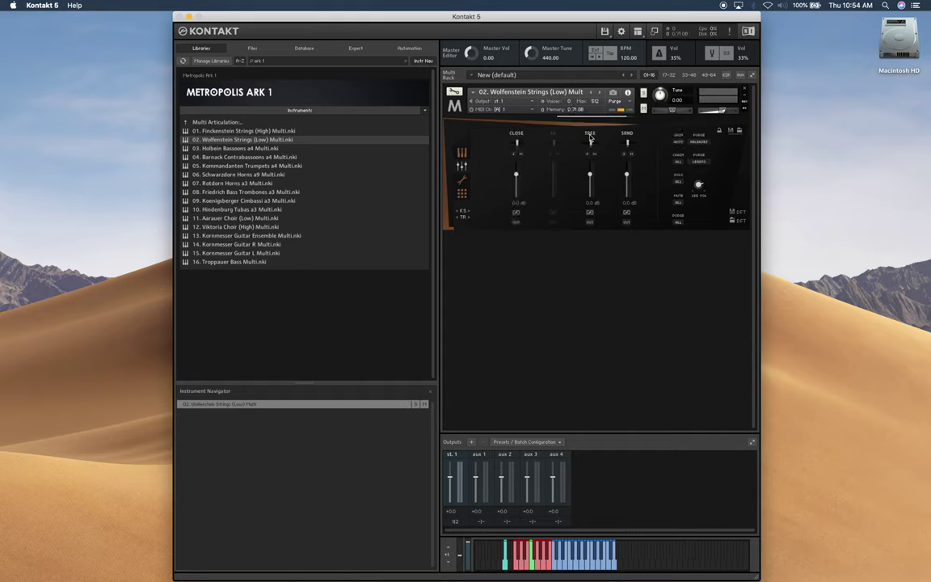
click(625, 133)
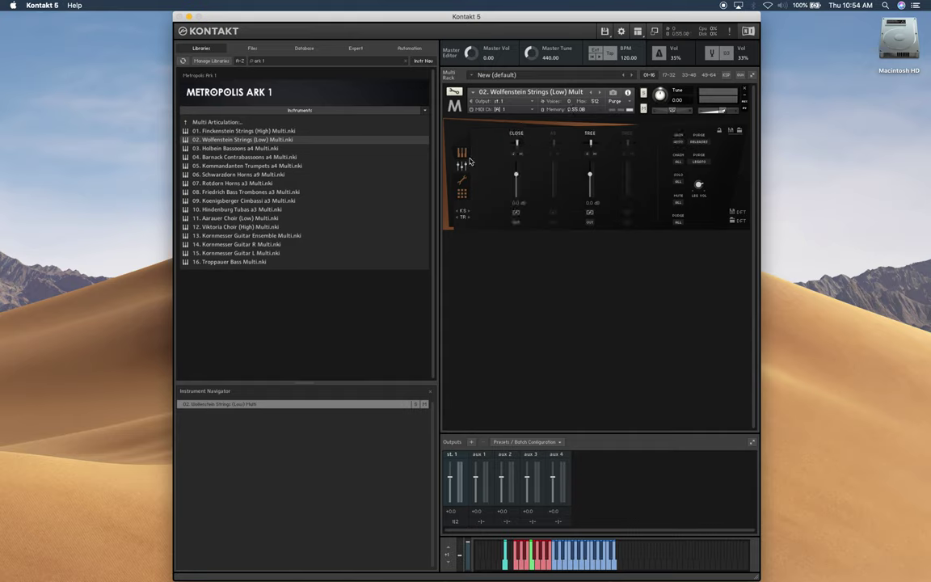
- Return to the articulations and audition Crescendo Long, Crescendo Short (CR-S), Swell and the tremolo decrescendo (DTR) in turn
click(462, 154)
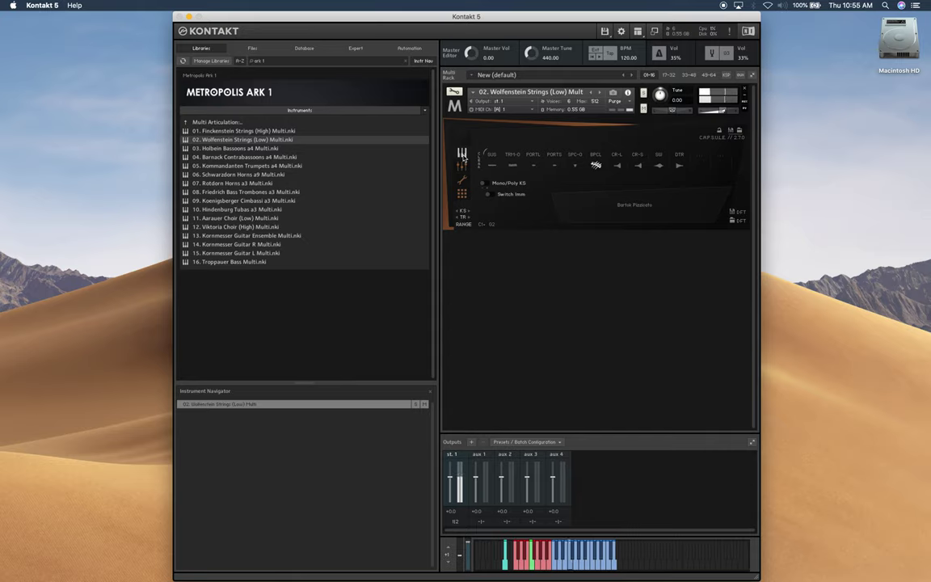
click(618, 166)
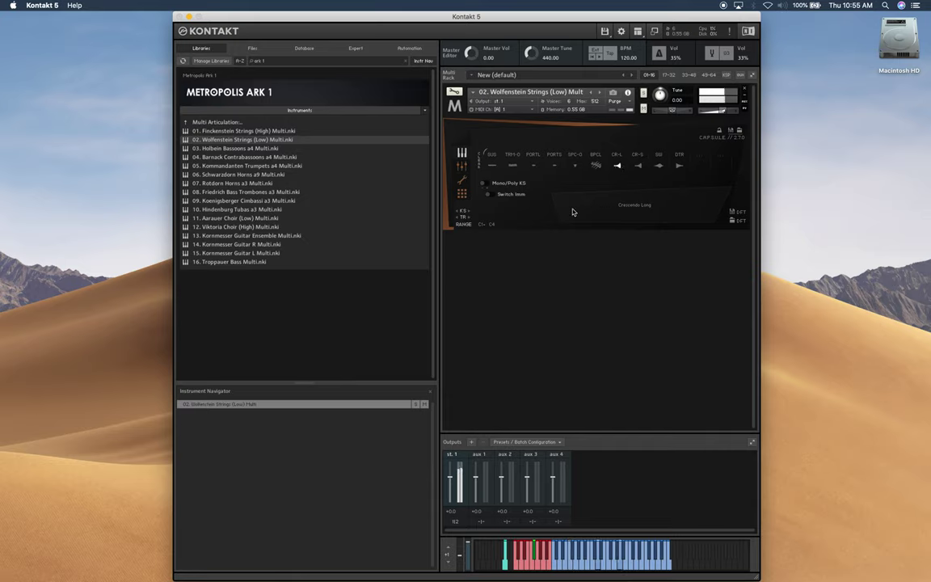
click(640, 166)
click(660, 167)
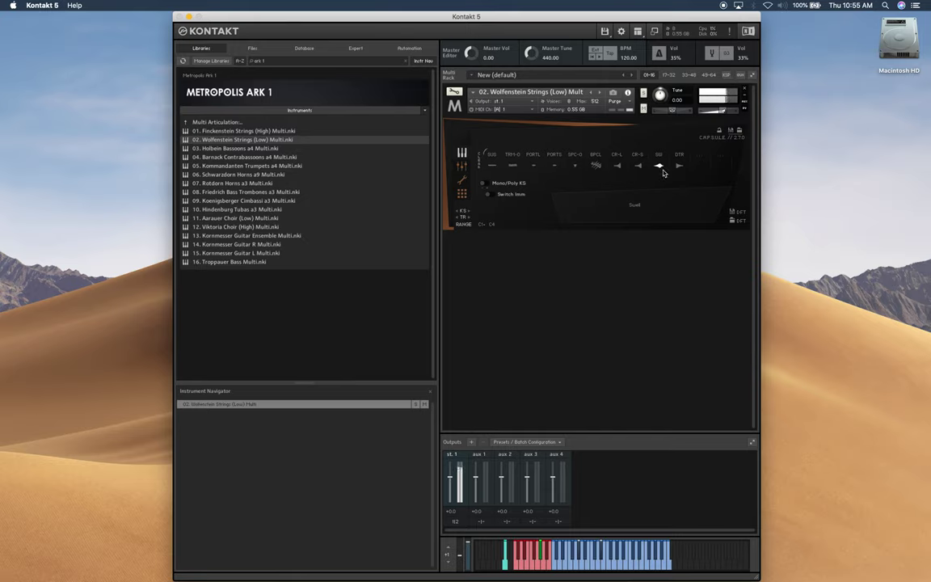
click(679, 166)
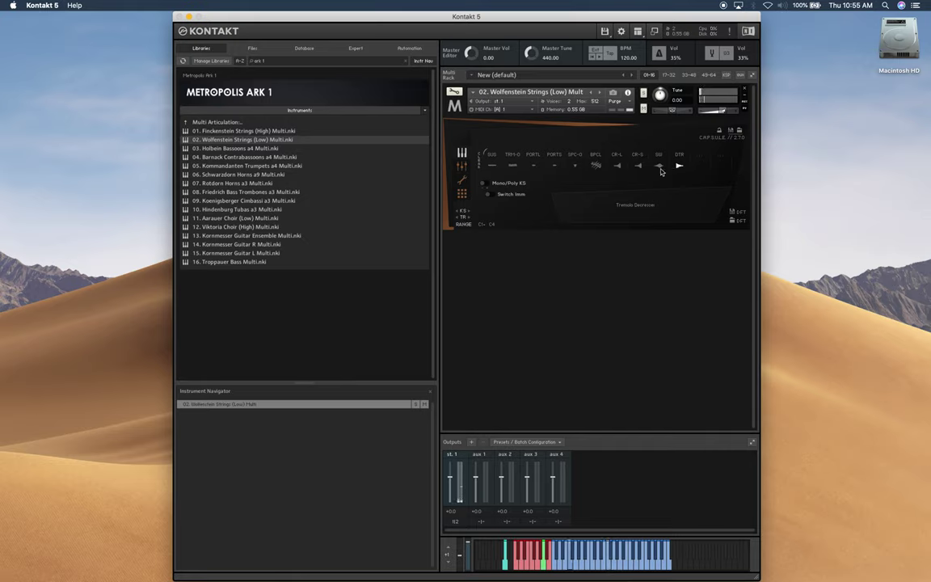
- Replace the low strings in the rack with 01. Finckenstein Strings (High) Multi.nki, discarding the changes
click(237, 130)
drag(546, 175, 547, 175)
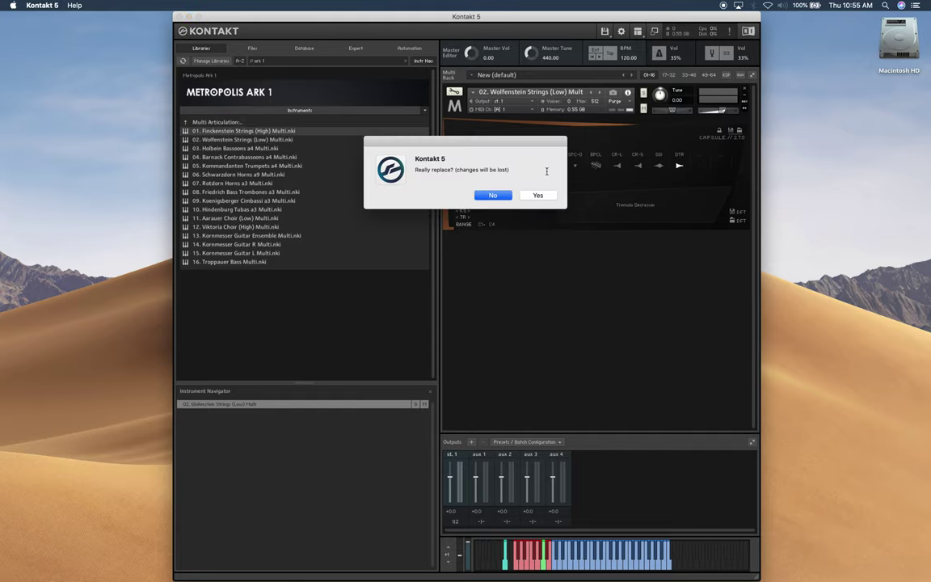
click(538, 195)
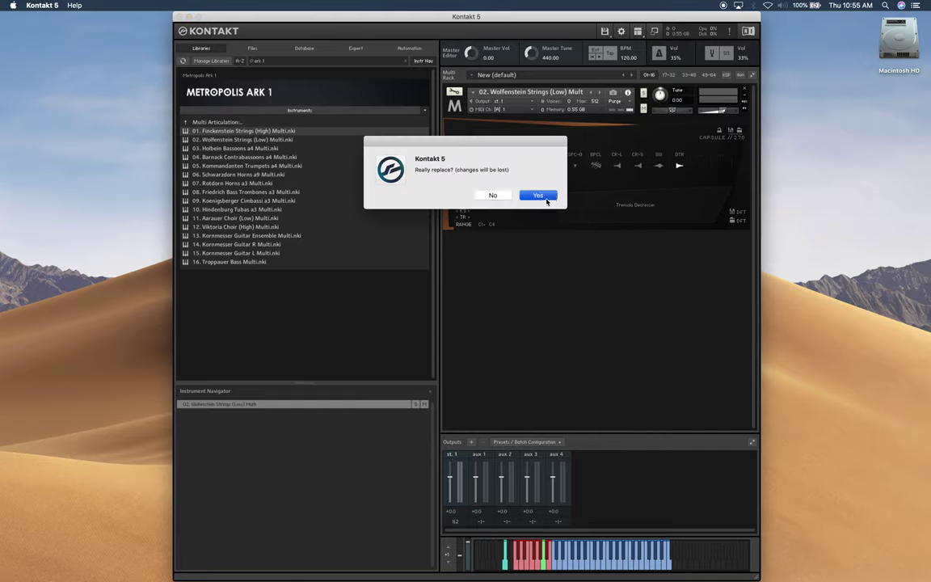
- Audition the high strings' Sustain Unisono, Tremolo Unisono, Portato Long, Portato Short and Spiccato Octaved articulations in turn
click(513, 168)
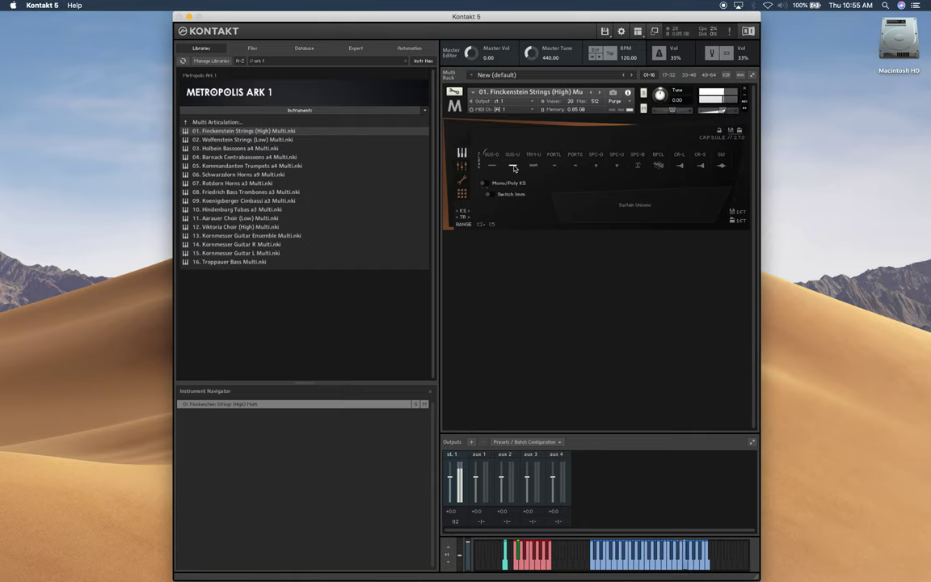
click(534, 166)
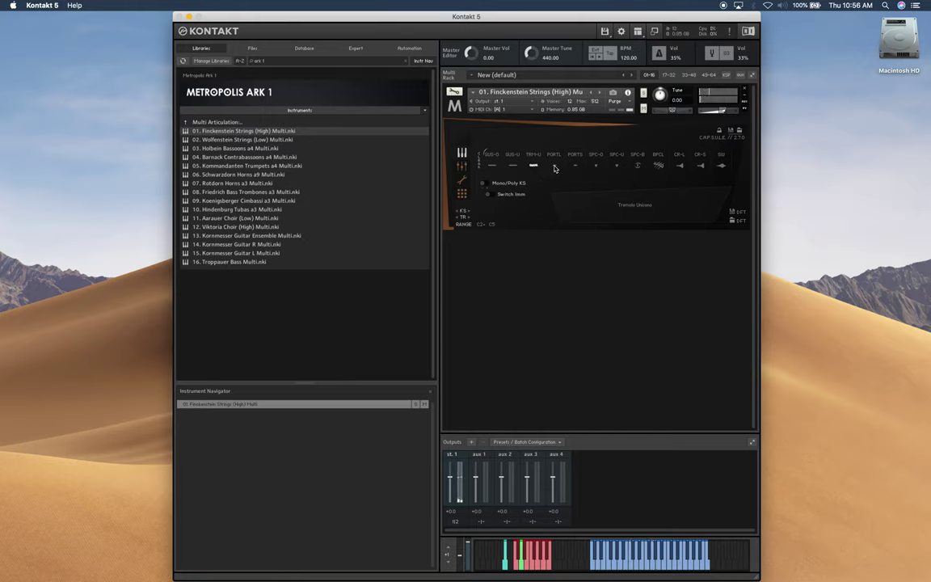
click(554, 166)
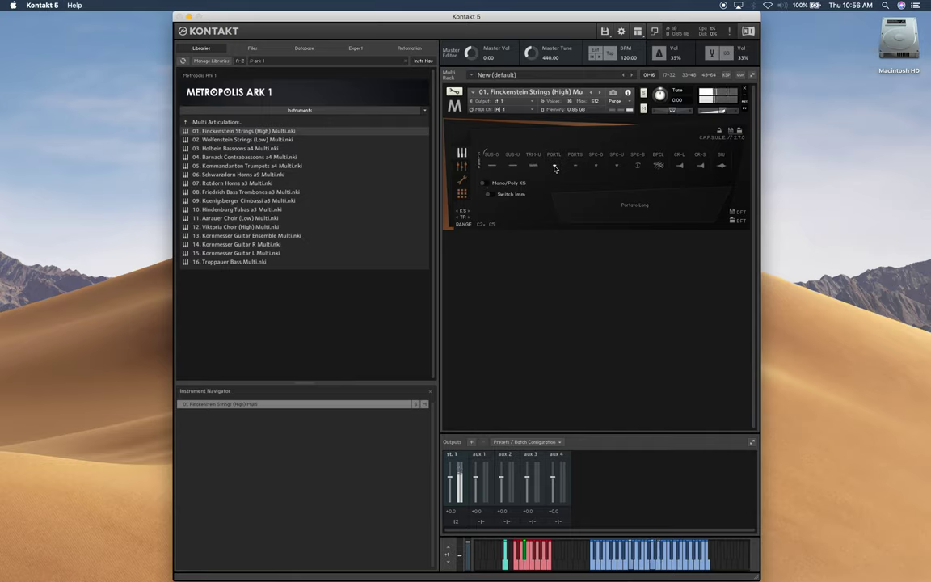
click(575, 167)
click(596, 167)
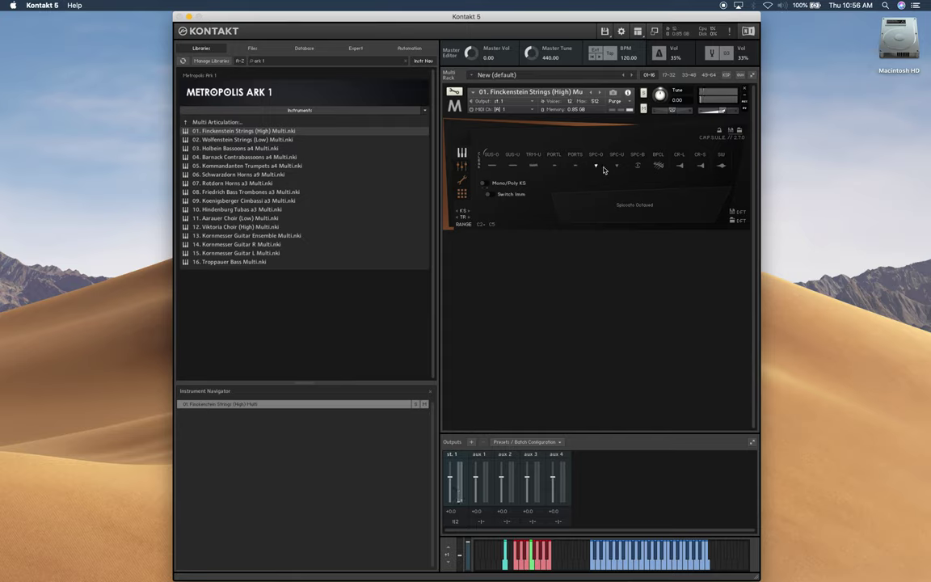
- Audition the high strings' Spiccato Unisono, Blurred Spiccato, Bartok Pizzicato, Crescendo Long, Crescendo Short and Swell articulations in turn
click(616, 168)
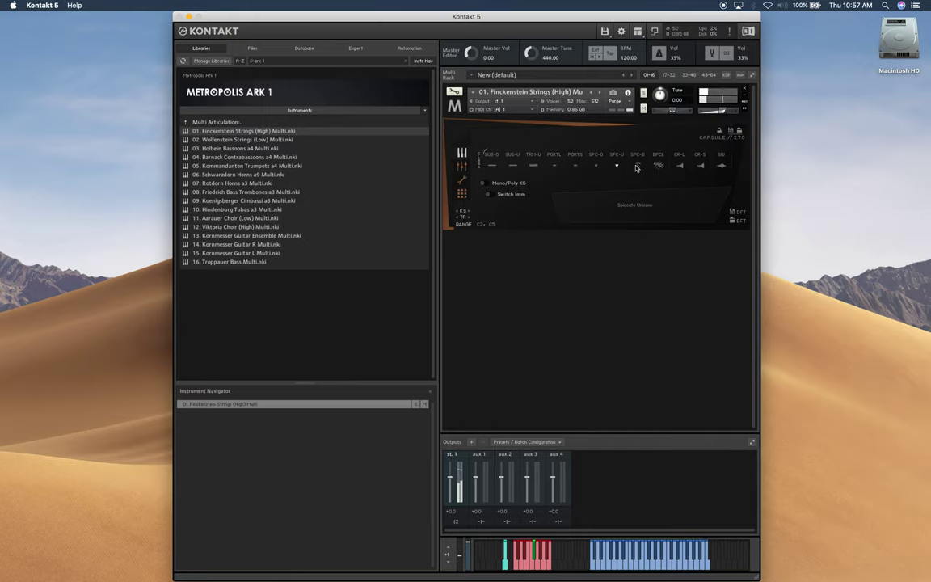
click(637, 166)
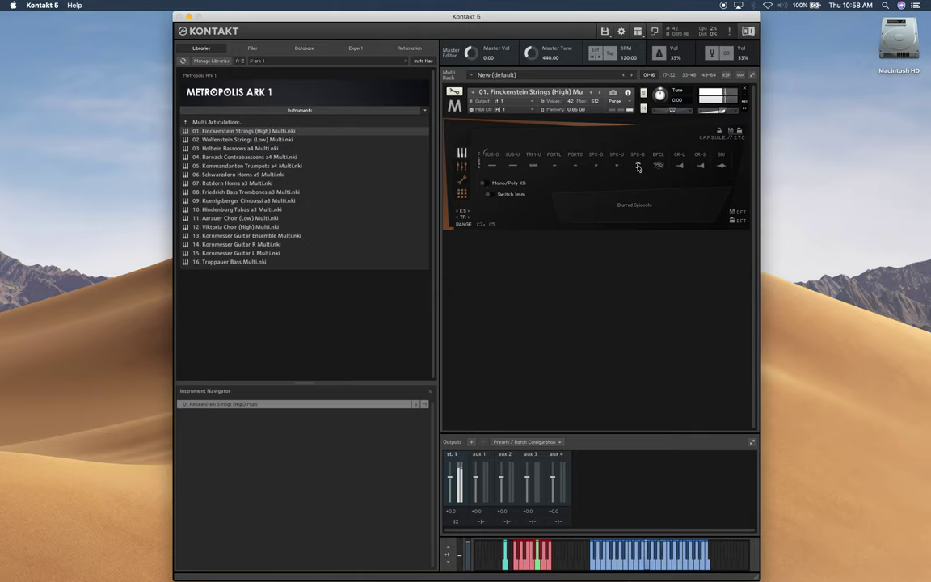
click(661, 166)
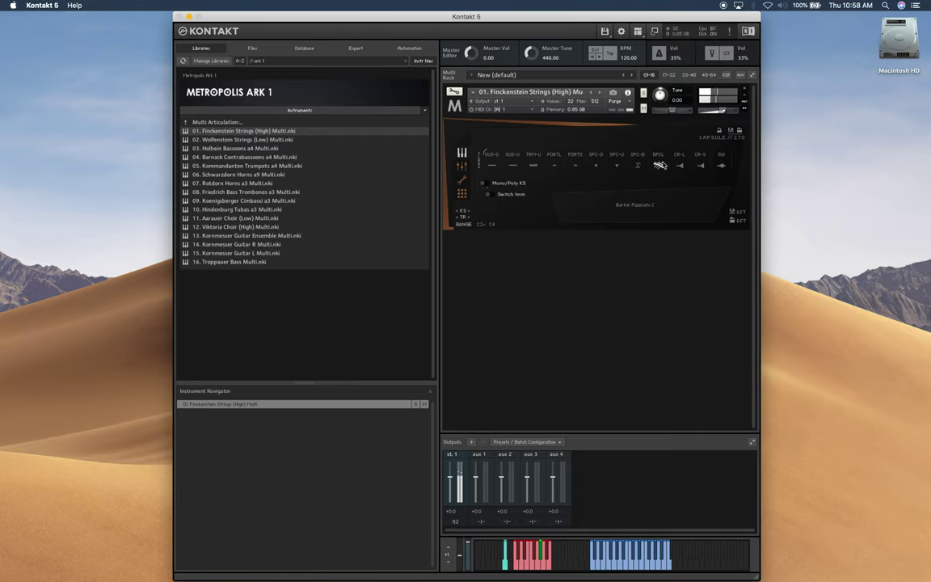
click(680, 166)
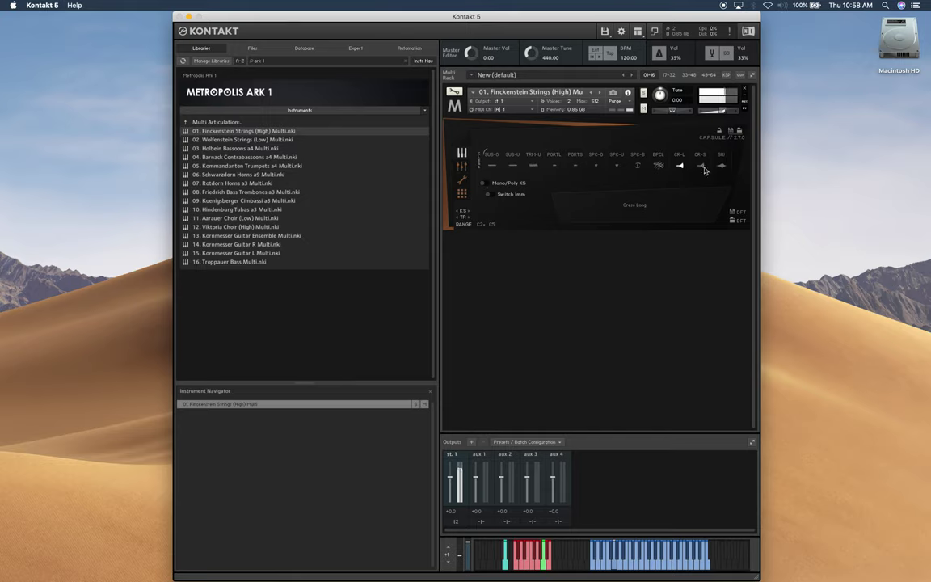
click(701, 166)
click(720, 166)
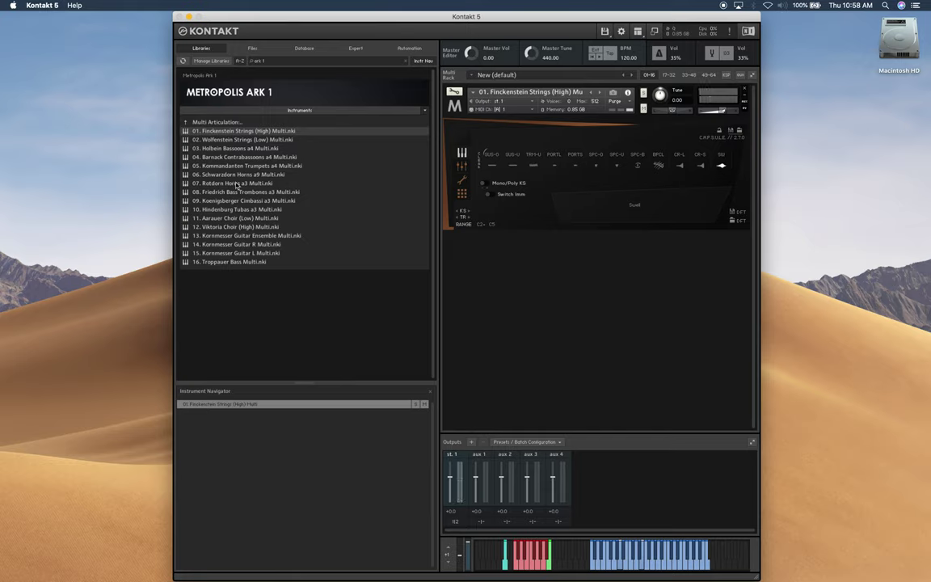
- Replace the high strings with 03. Holbein Bassoons a4 Multi.nki and review its microphone mixer and dynamics settings before returning to the articulations
double_click(247, 150)
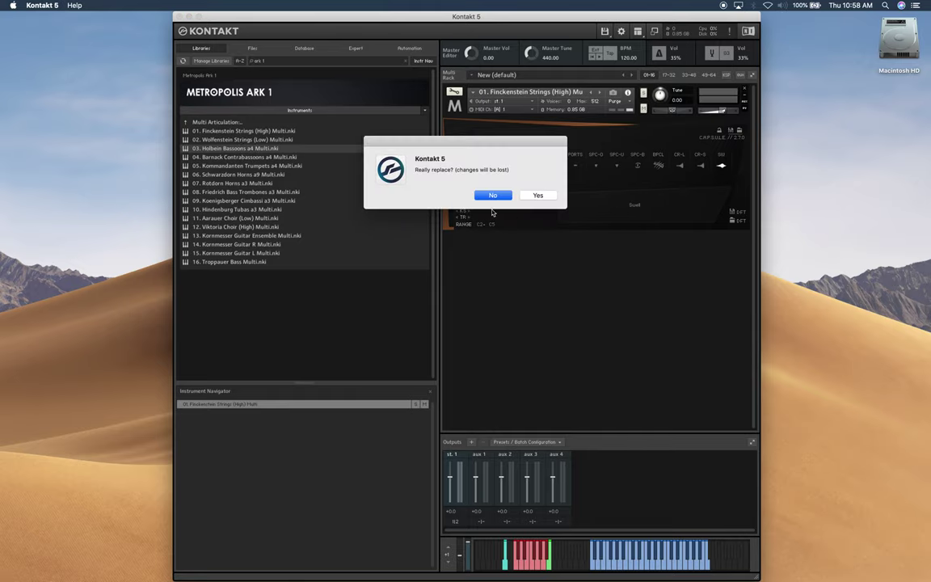
click(537, 195)
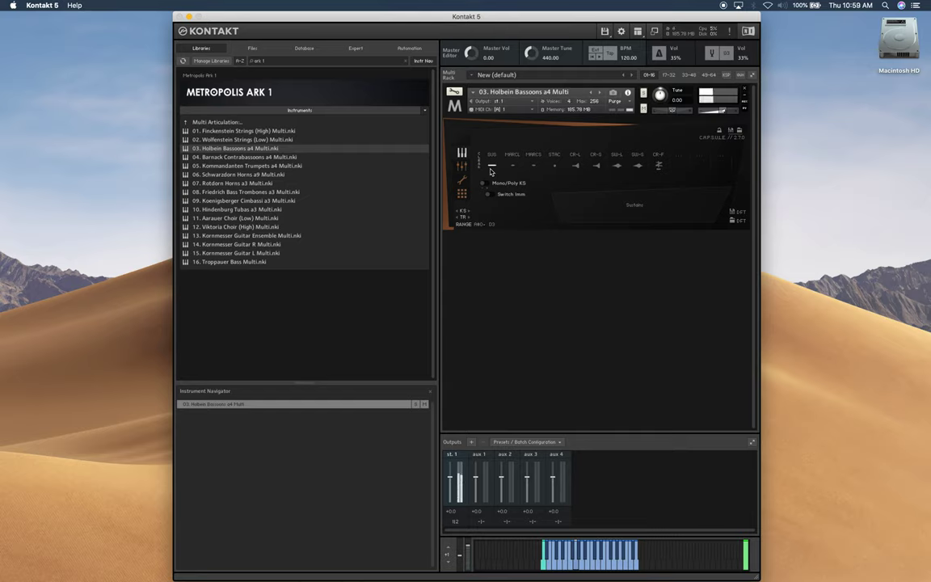
click(462, 166)
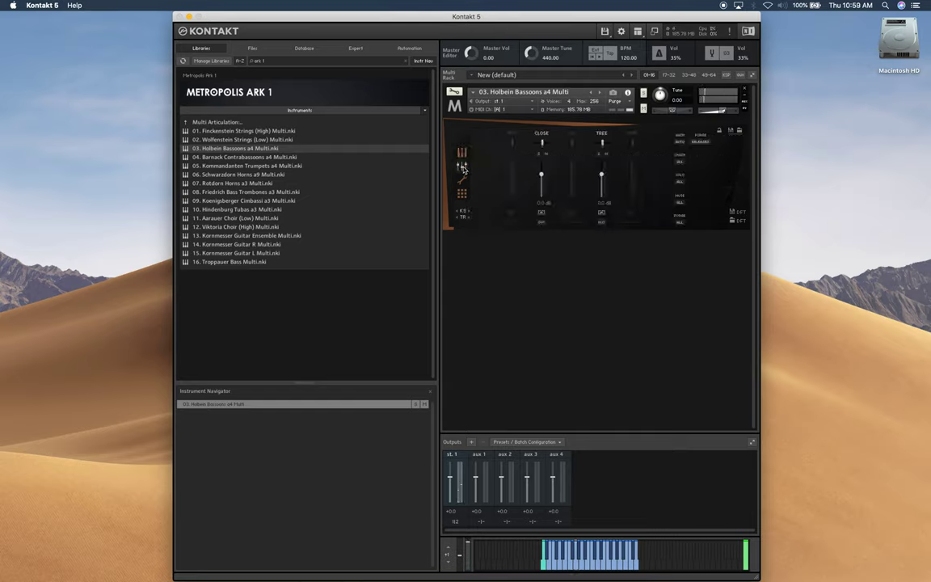
click(462, 179)
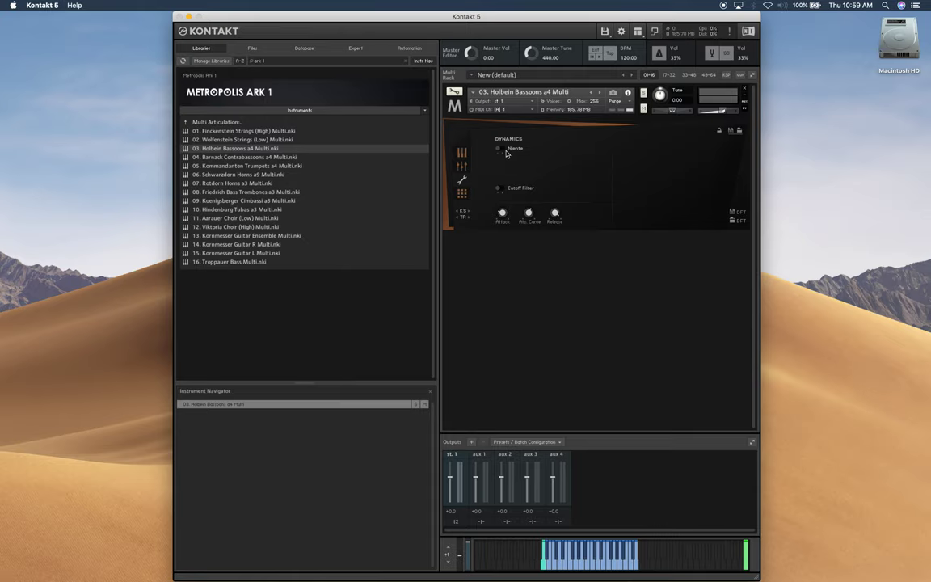
click(461, 153)
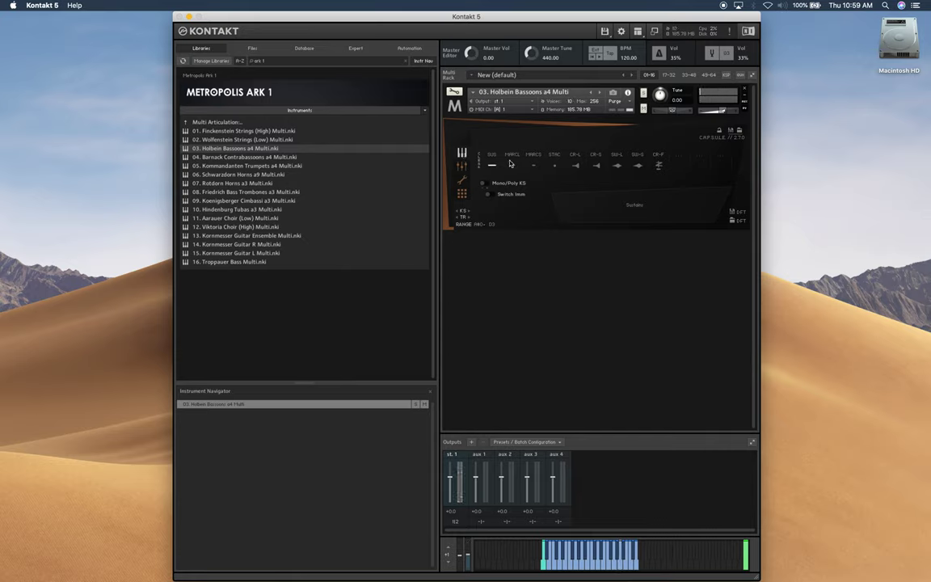
- Audition the bassoons' Marcato Long and Short, Staccato, Crescendo Long and Short, Swell Long and Short, and CR-F articulations in turn
click(511, 165)
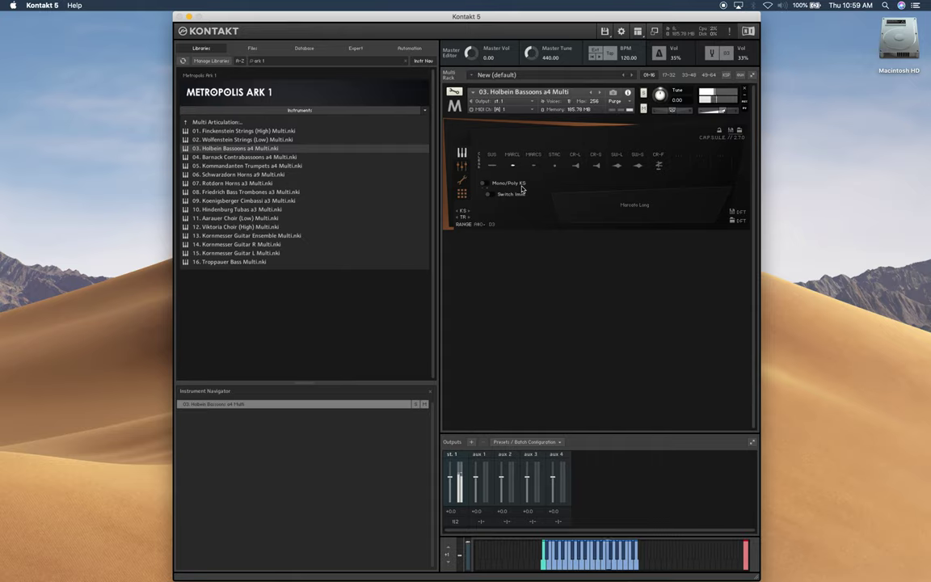
click(535, 165)
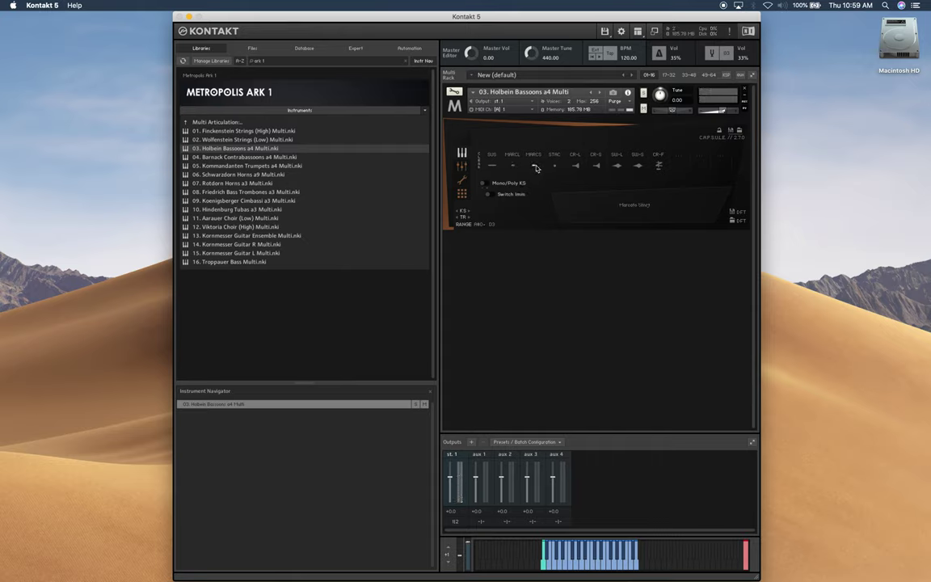
click(555, 167)
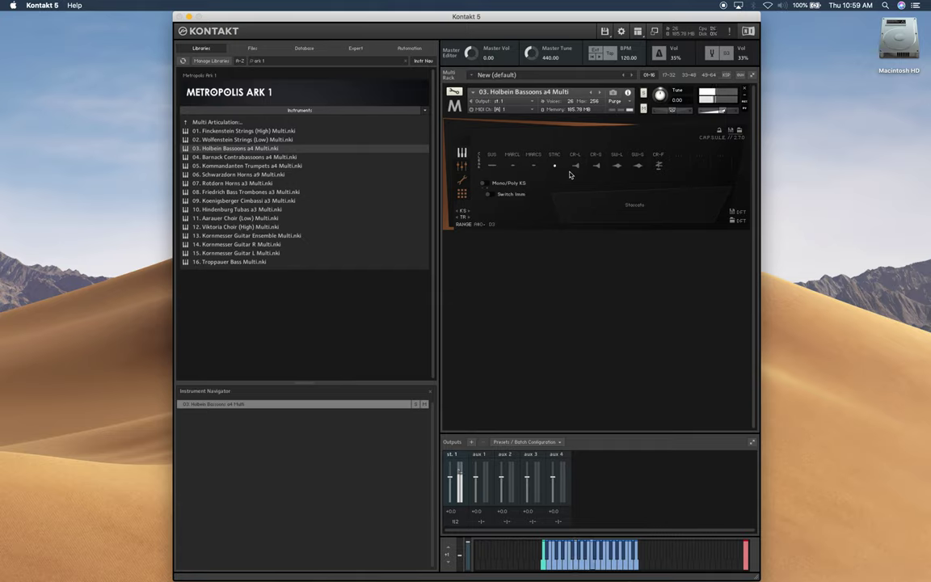
click(576, 167)
click(597, 167)
click(617, 166)
click(639, 166)
click(659, 166)
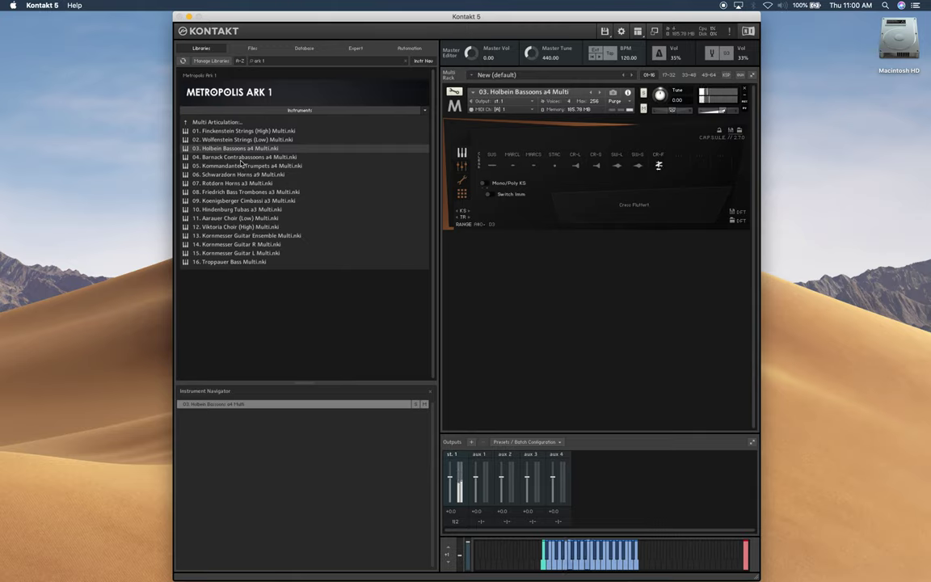
- Replace the bassoons in the rack with 04. Barnack Contrabassoons a4 Multi.nki, discarding the changes
click(240, 158)
drag(241, 160, 480, 188)
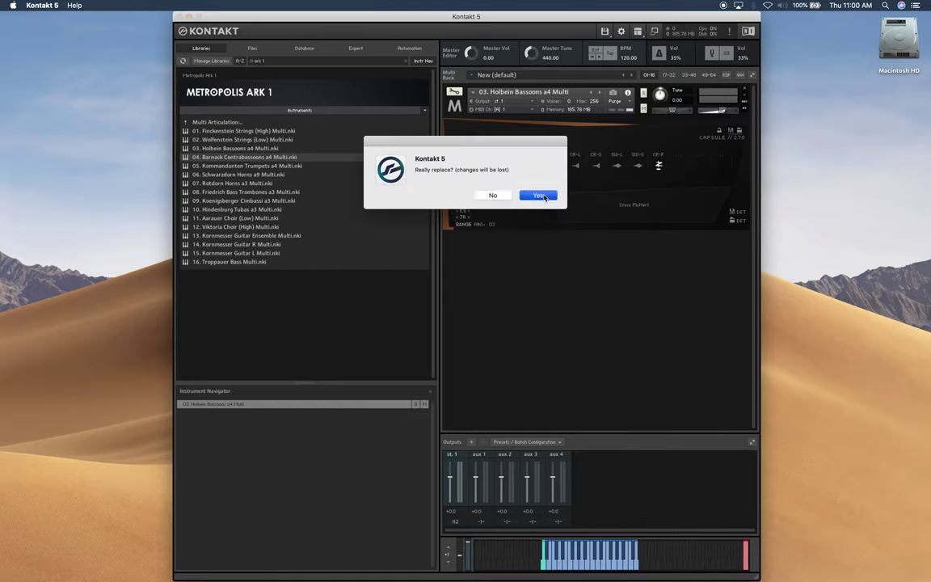
click(539, 196)
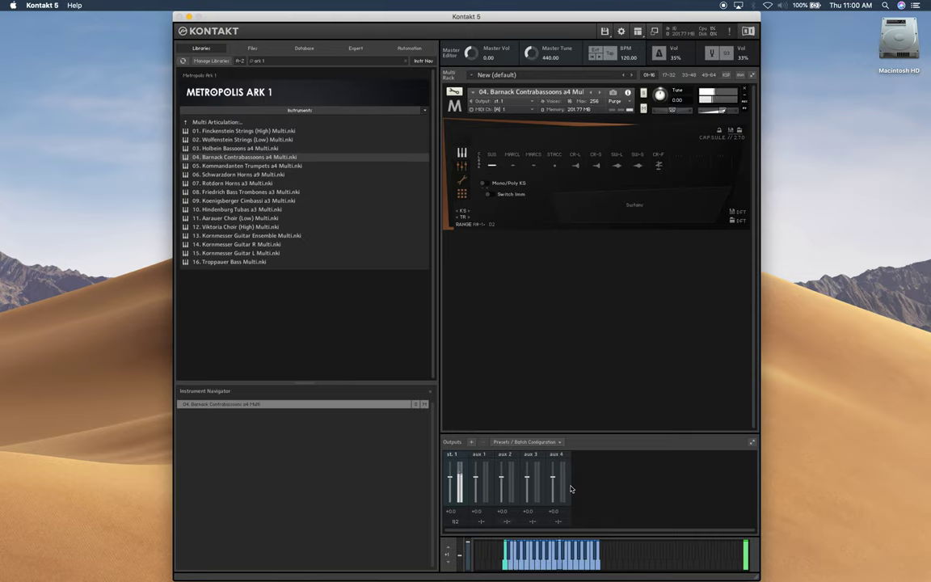
- Audition the contrabassoons' articulations in turn from Marcato Long through Staccato, the crescendos and the swells to CR-F
click(512, 166)
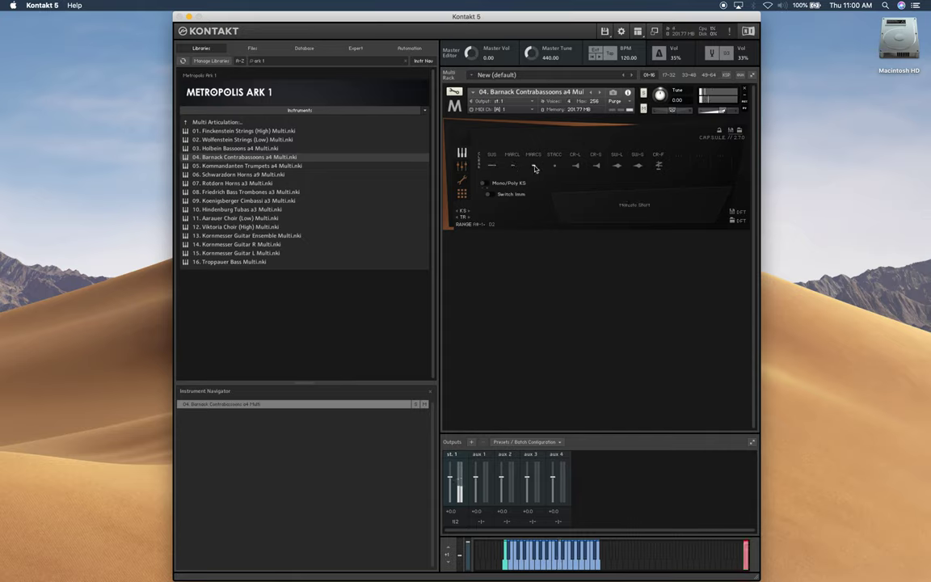
click(533, 165)
click(554, 167)
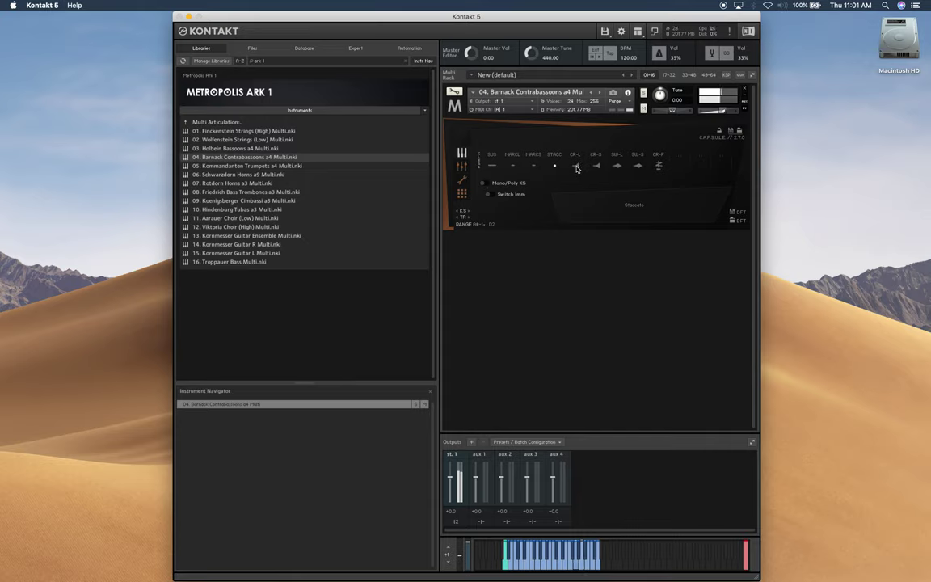
click(577, 165)
click(597, 165)
click(617, 166)
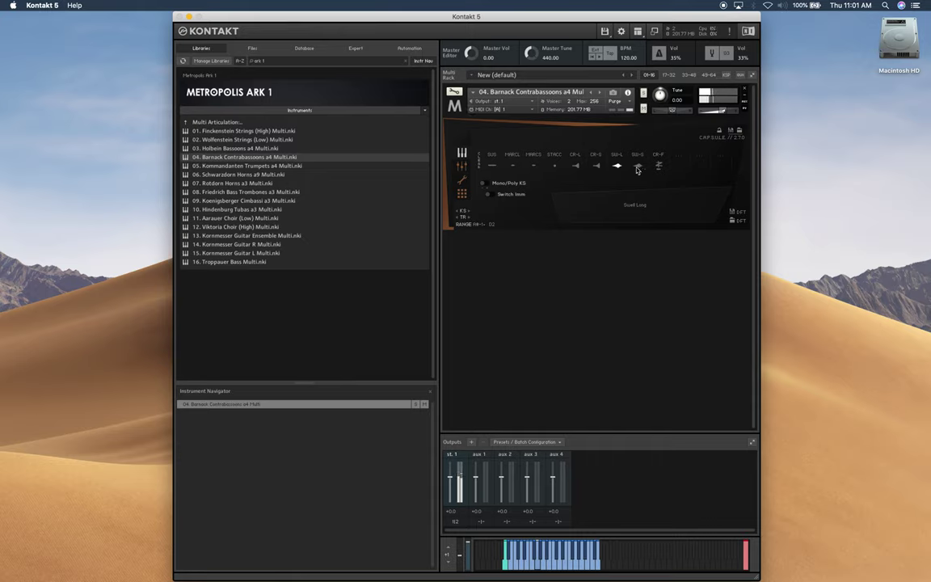
click(638, 166)
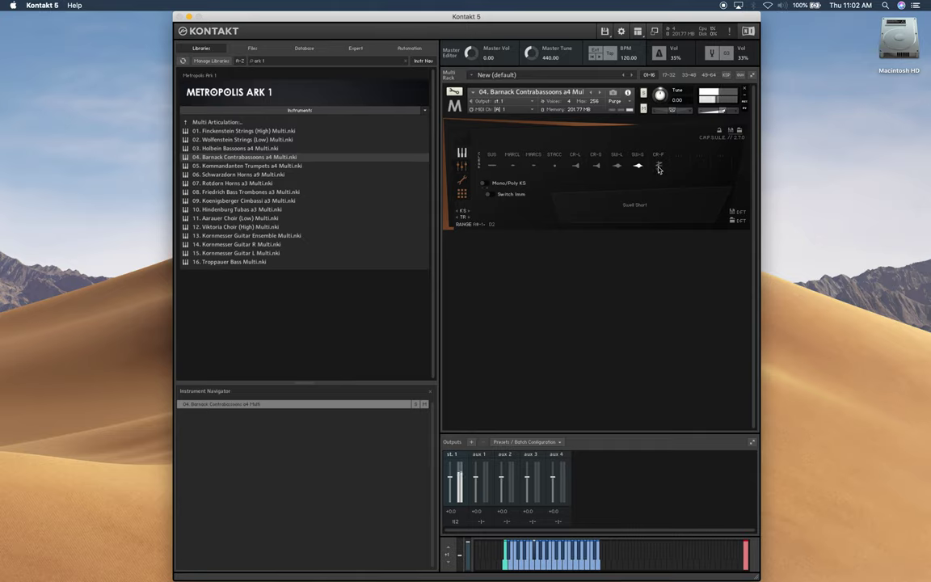
click(658, 165)
- Replace the contrabassoons with 05. Kommandanten Trumpets a4 Multi.nki, discarding the changes, and select the Sustain articulation
drag(244, 166, 552, 189)
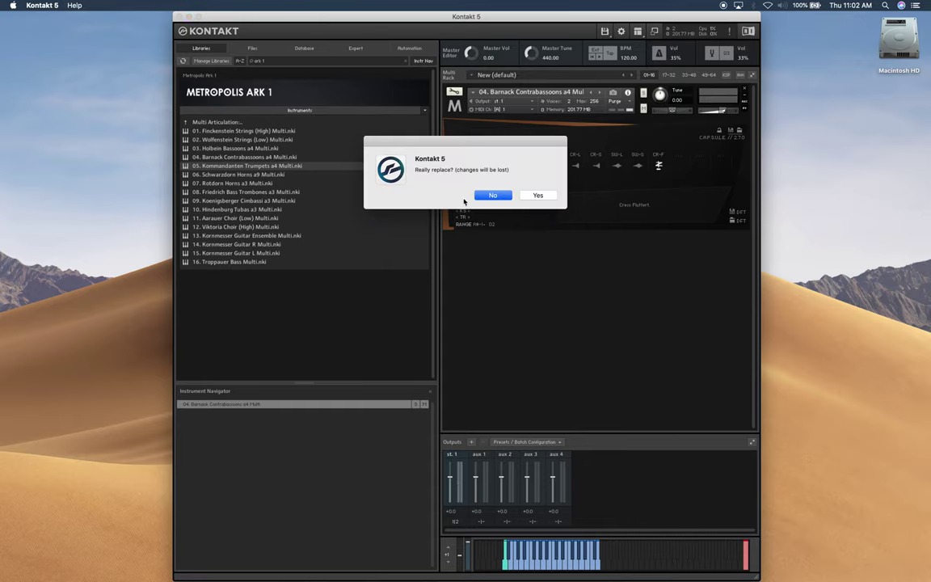
click(535, 194)
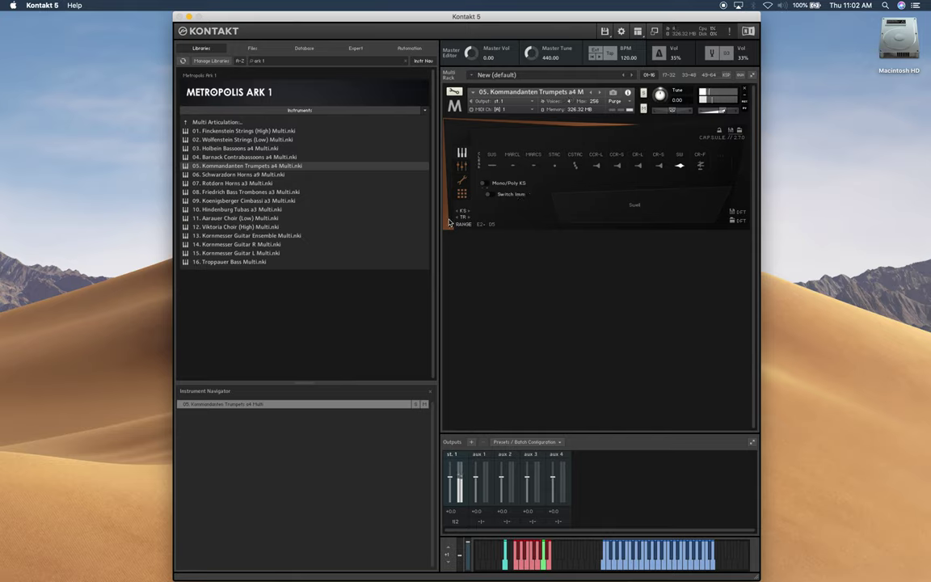
click(492, 166)
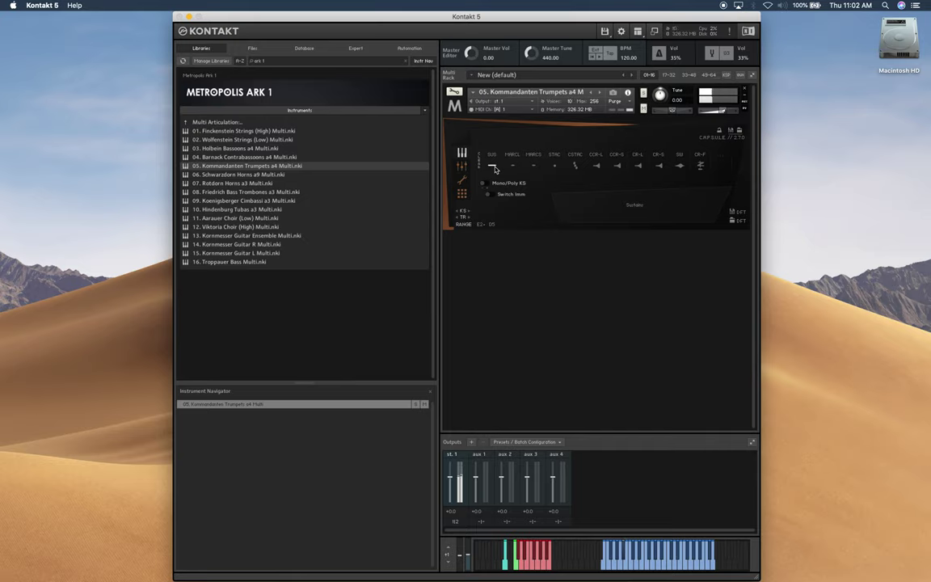
- Audition the trumpets' Marcato Long, Marcato Short, staccato and cluster crescendo (CCR-L, CCR-S) articulations in turn
click(513, 168)
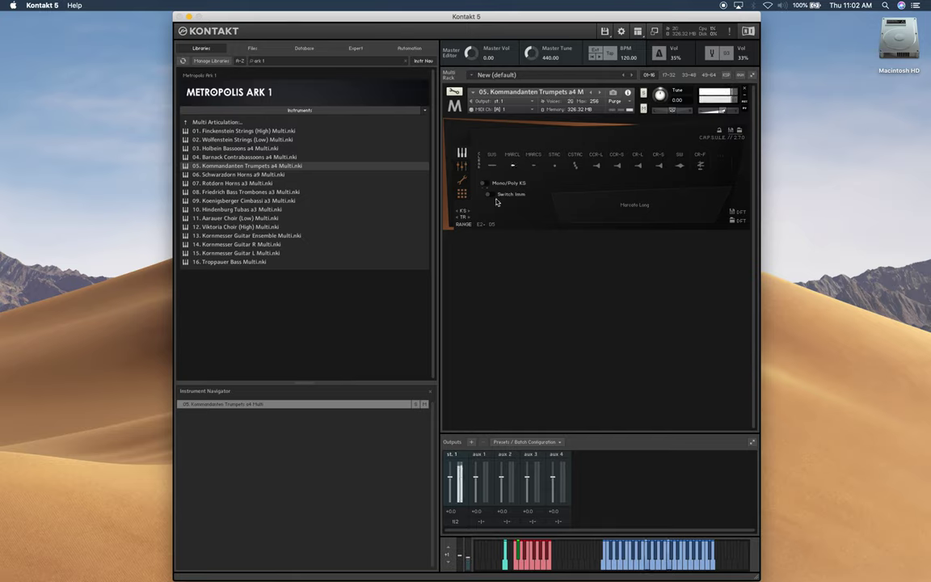
click(534, 165)
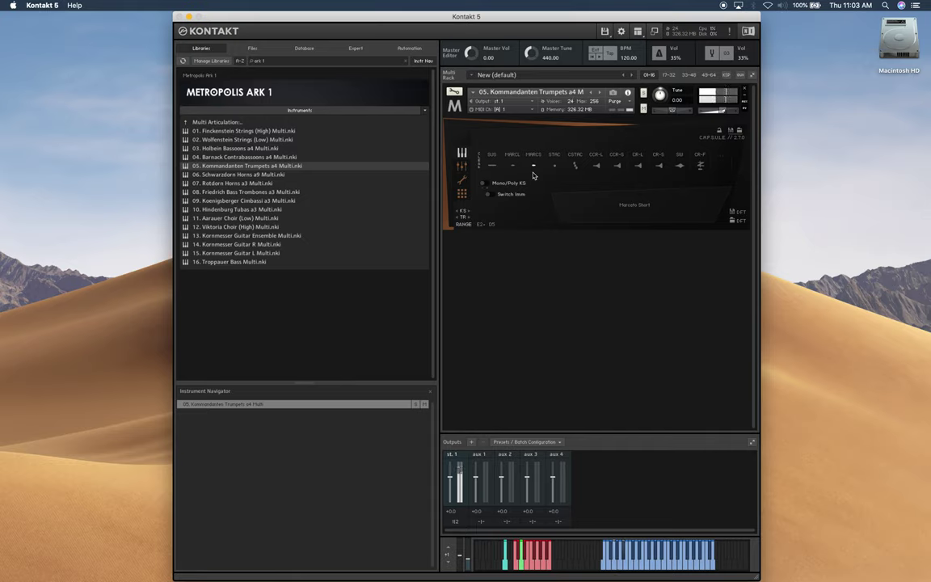
click(556, 167)
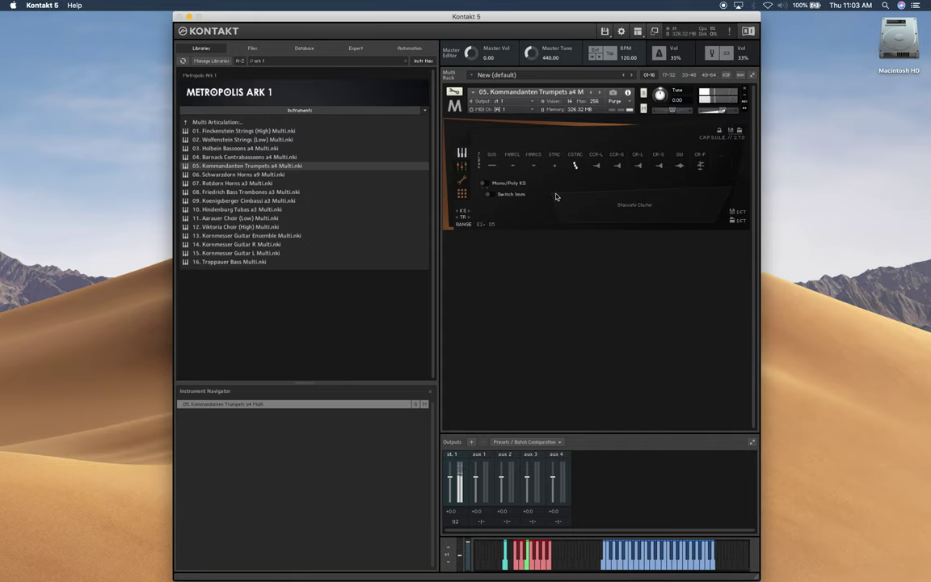
click(597, 166)
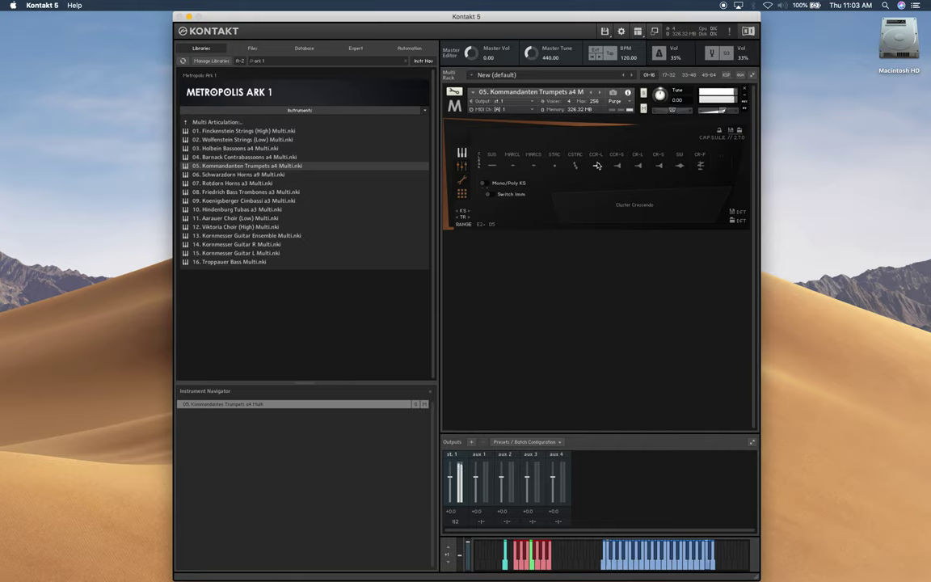
click(618, 166)
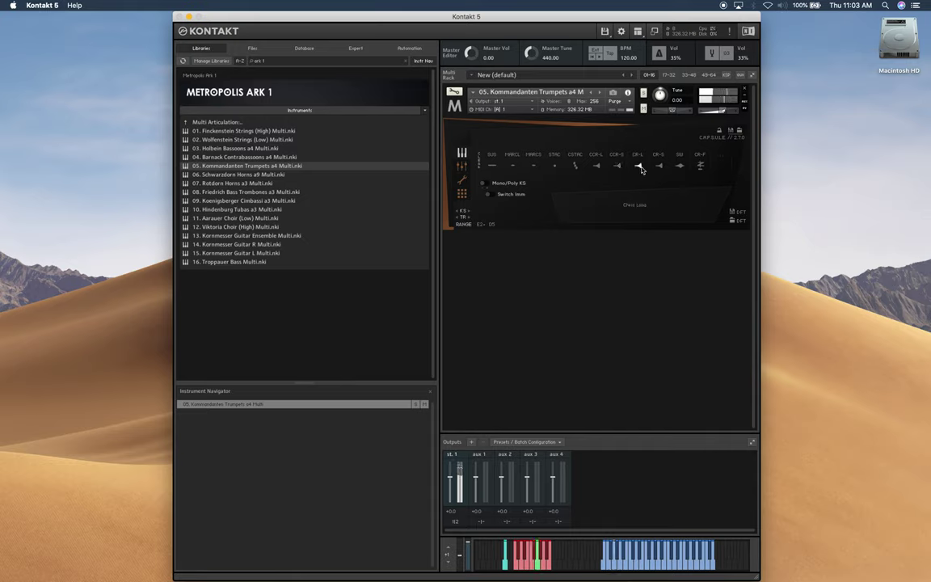
- Audition the trumpets' Crescendo Long, Crescendo Short, Swell and CR-F articulations in turn
click(640, 167)
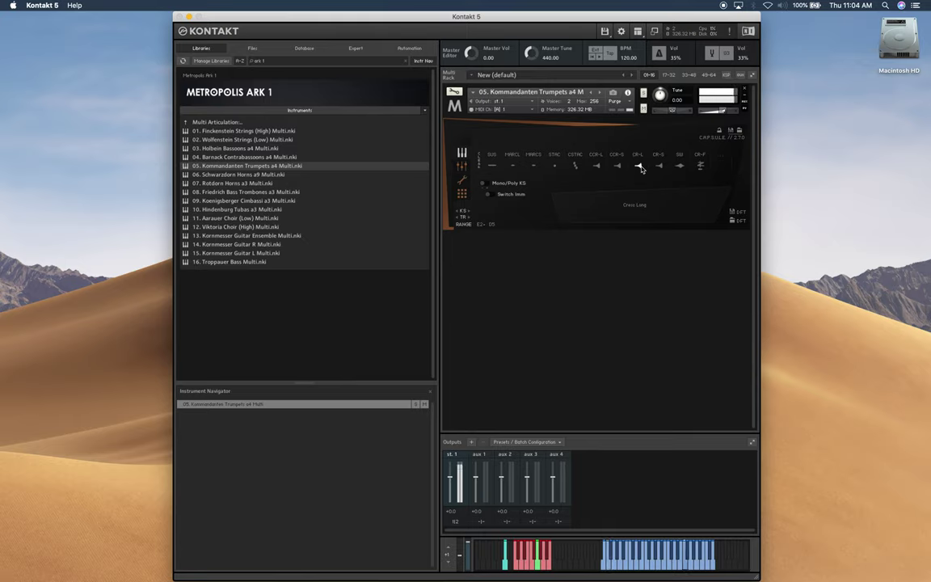
click(659, 167)
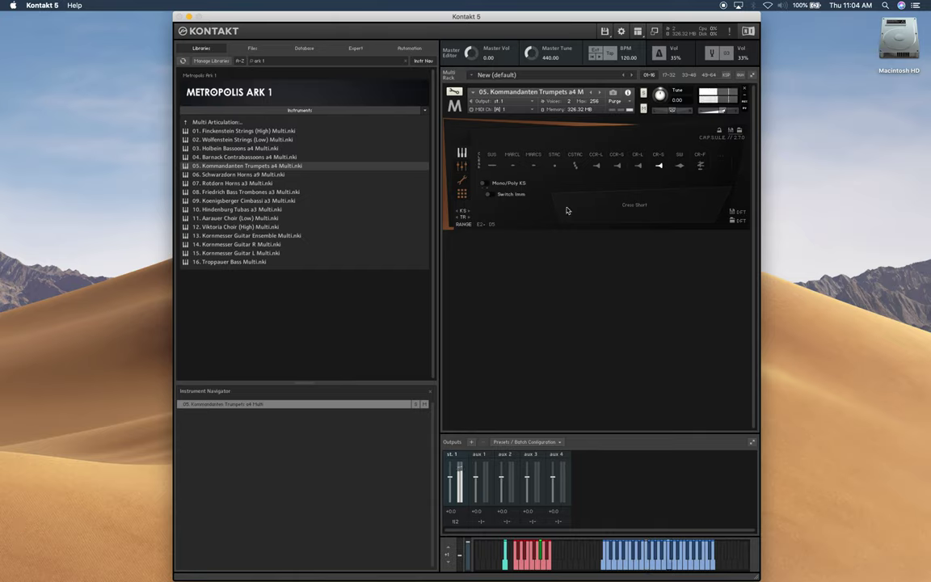
click(681, 166)
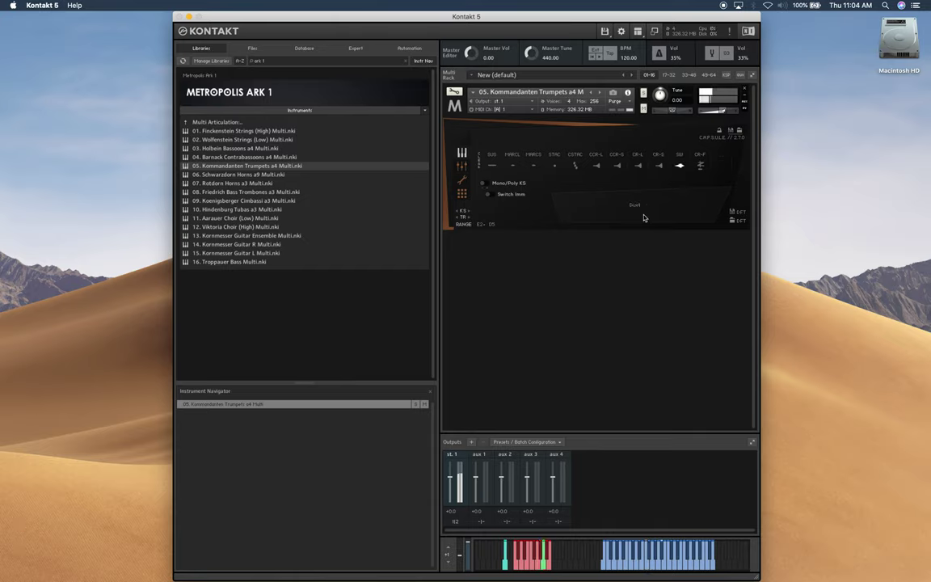
click(700, 165)
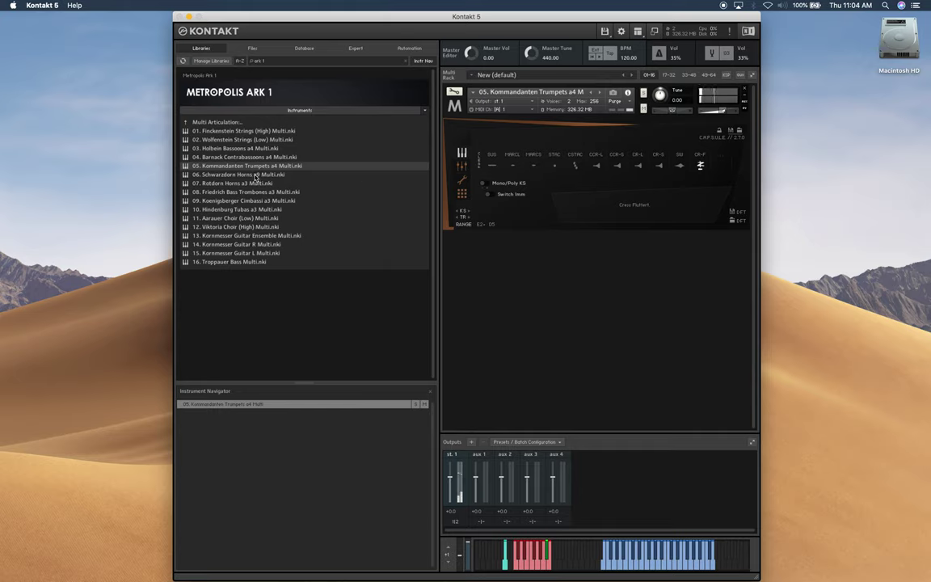
- Replace the trumpets with 06. Schwarzdorn Horns a9 Multi.nki, discarding the changes, and extend its playable range upward by one octave
drag(236, 174, 465, 194)
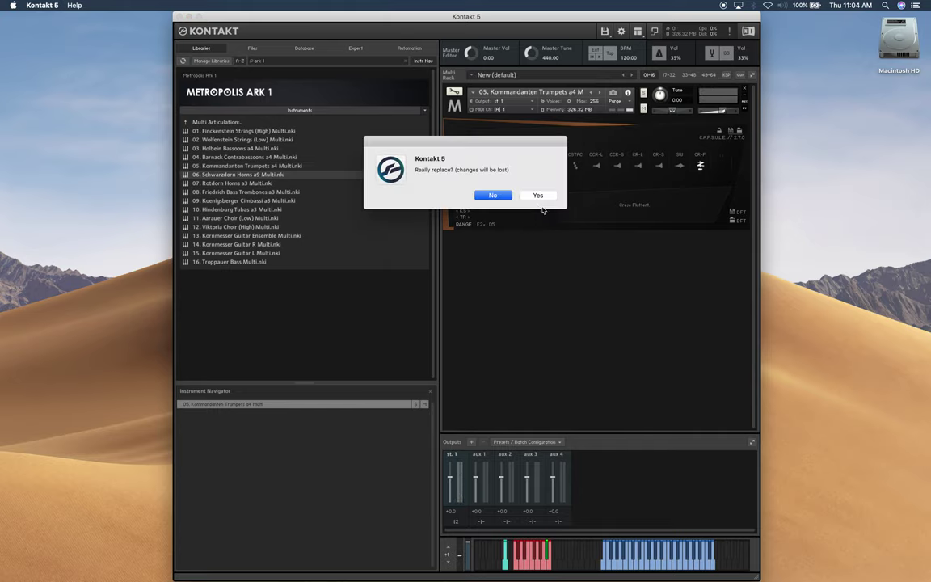
click(535, 193)
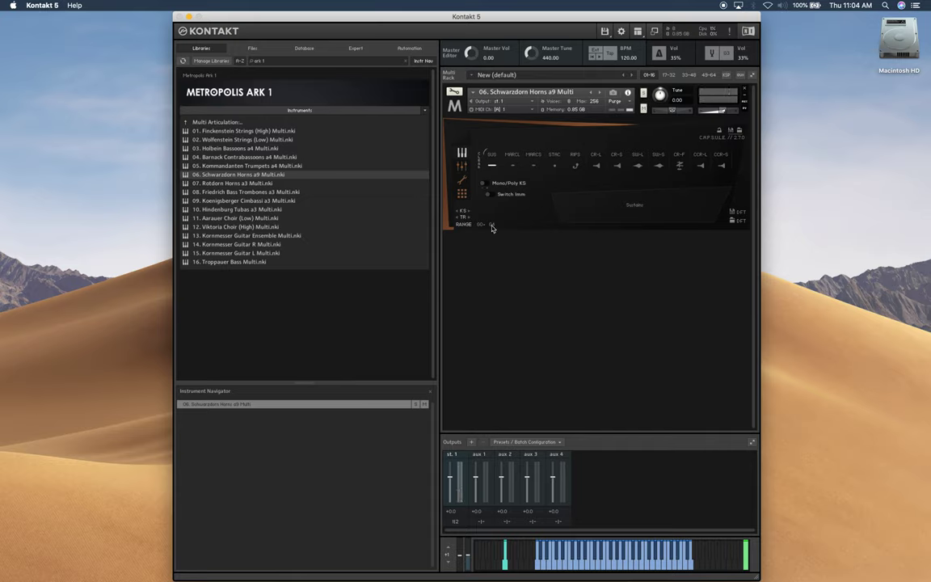
drag(492, 227, 500, 218)
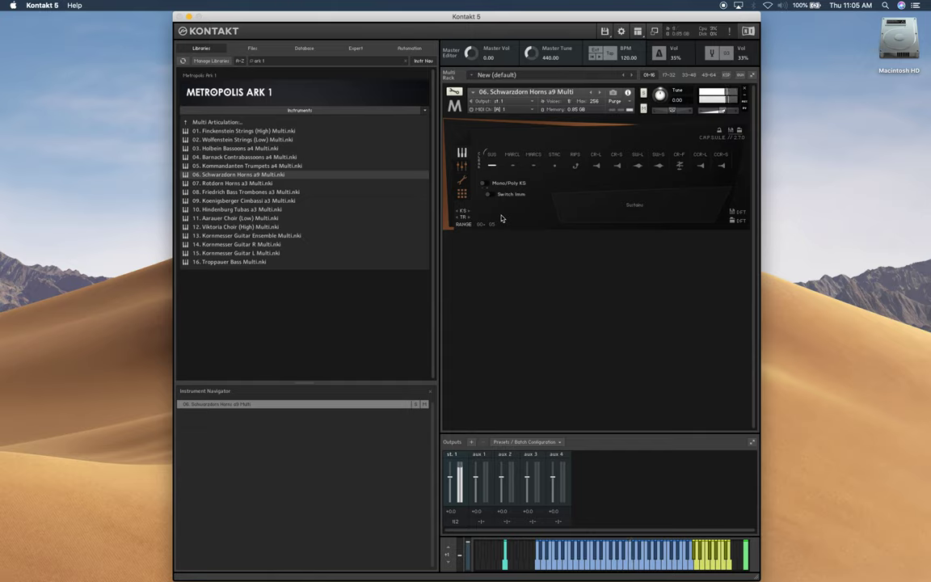
- Audition the Schwarzdorn Horns' Marcato Long, staccato (STAC), RIPS and Crescendo Short (CR-S) articulations in turn
click(512, 166)
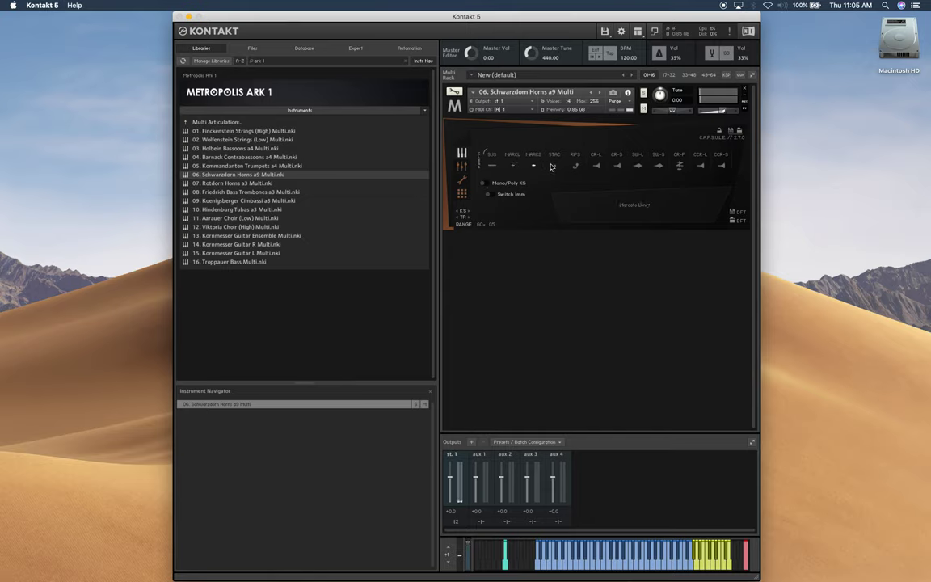
click(555, 166)
click(575, 166)
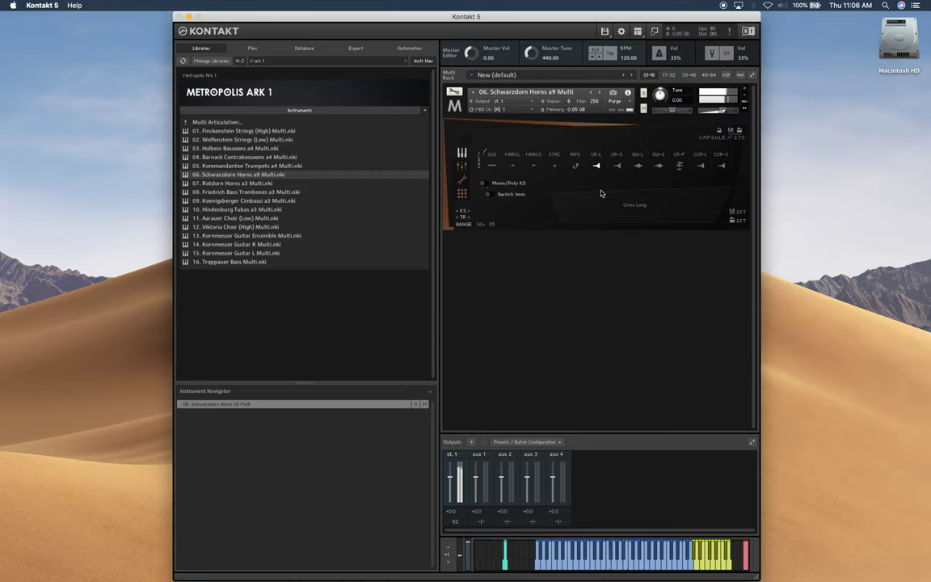
click(618, 167)
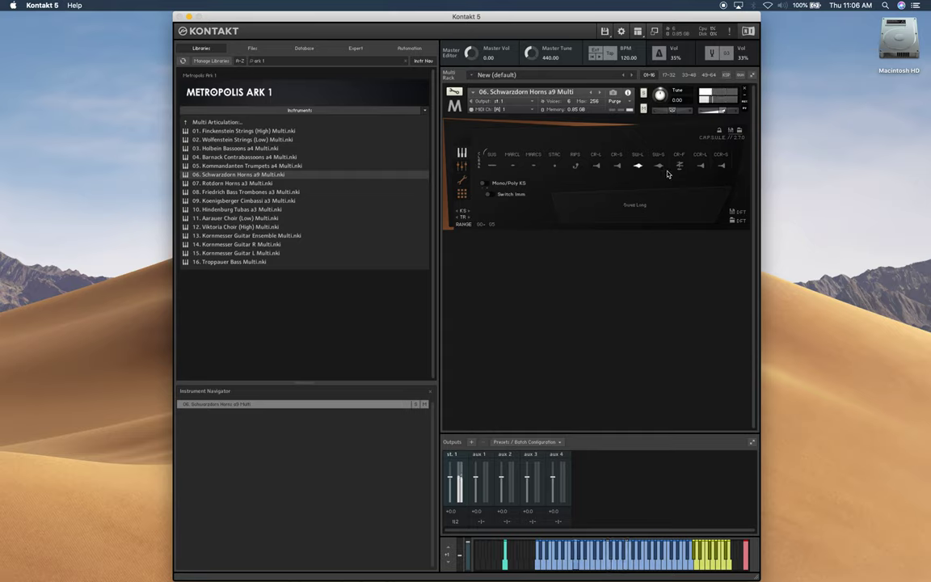
- Audition the Schwarzdorn Horns' Swell Long, CR-F and both cluster crescendo (CCR-L, CCR-S) articulations in turn
click(638, 166)
click(680, 167)
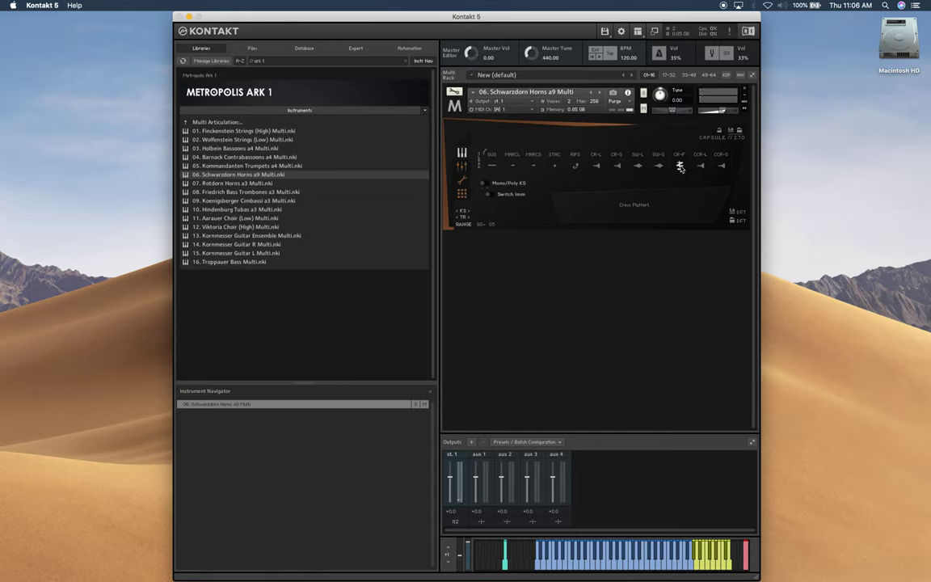
click(701, 165)
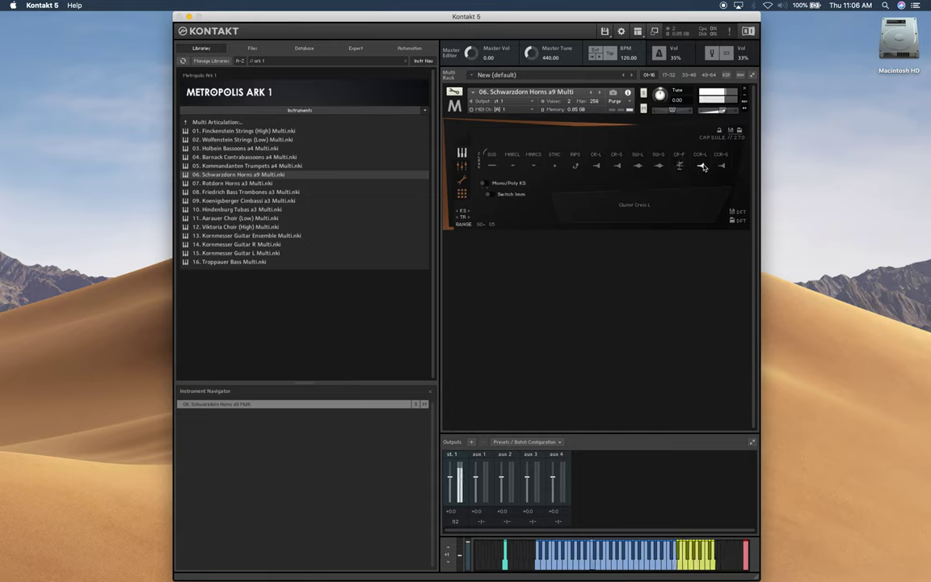
click(720, 166)
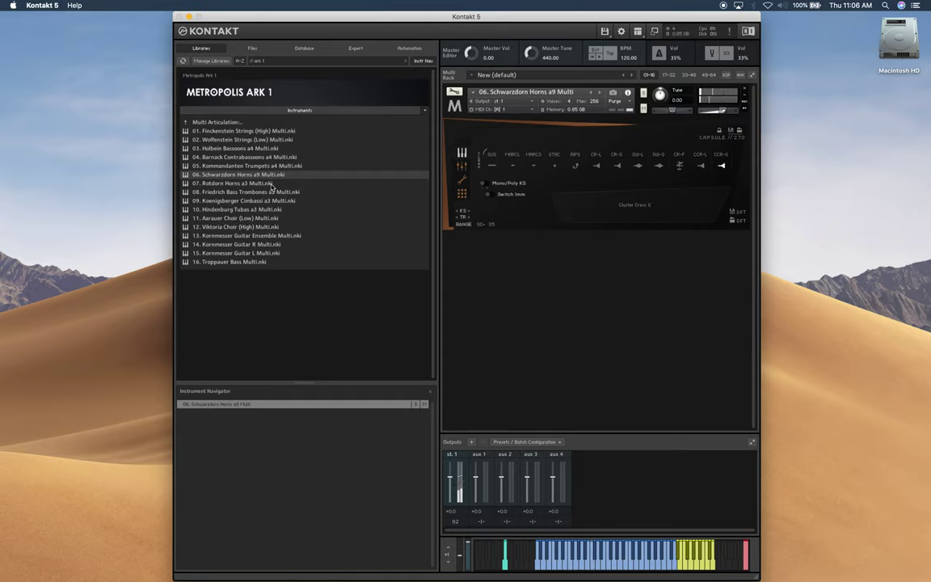
- Replace the horns with 07. Rotdorn Horns a3 Multi and audition Marcato Long, Marcato Short, staccato and CR-F
click(598, 93)
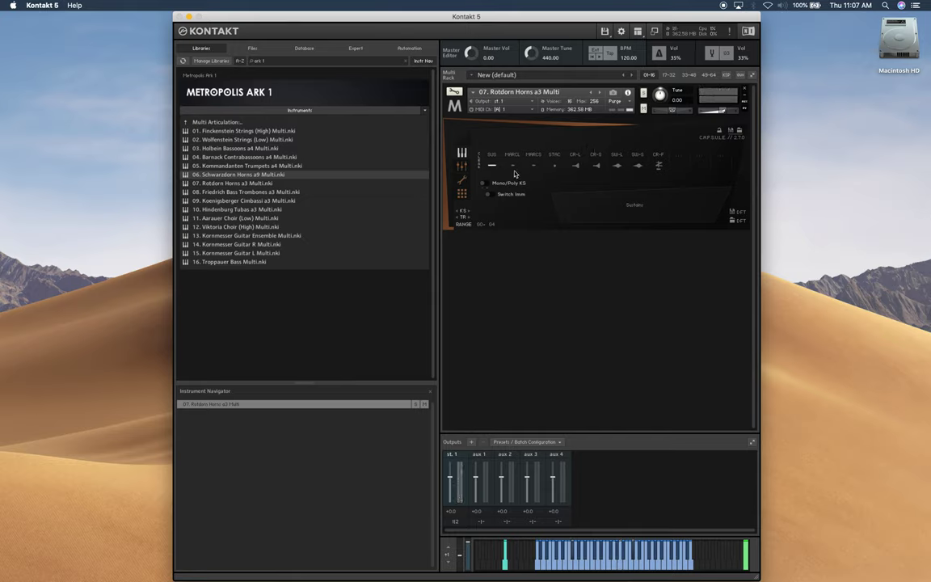
click(513, 167)
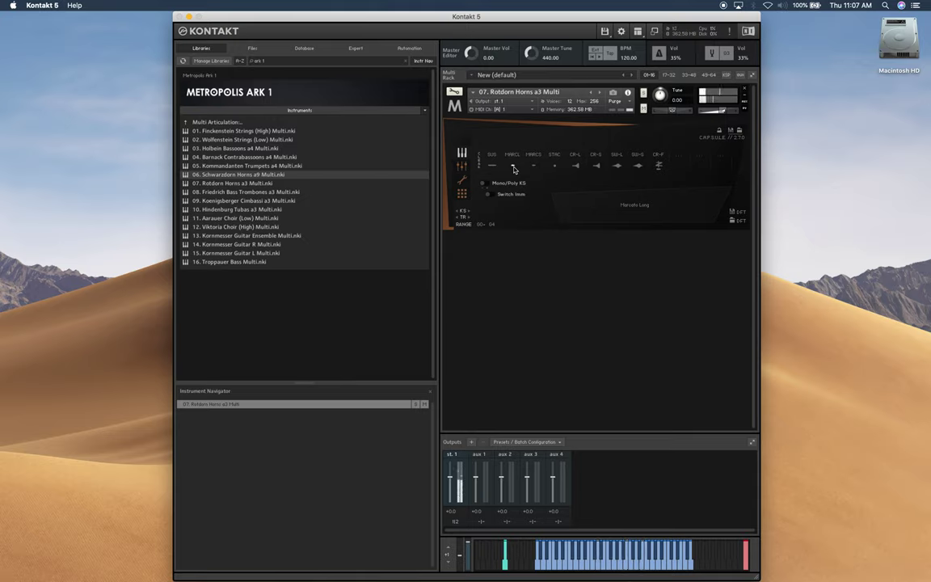
click(533, 165)
click(555, 168)
click(658, 167)
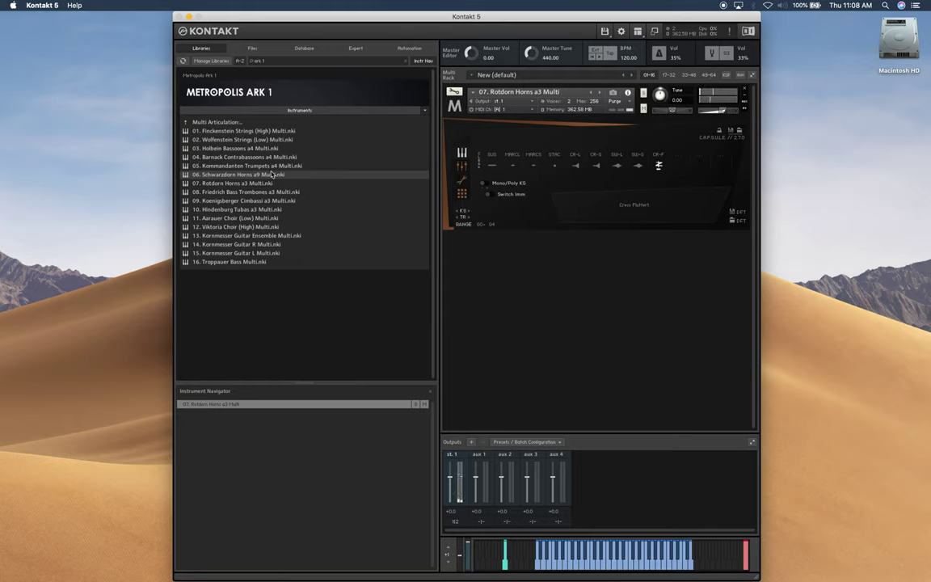
- Replace the Rotdorn Horns with 08. Friedrich Bass Trombones a3 Multi and extend the playable range upward to F4
click(599, 92)
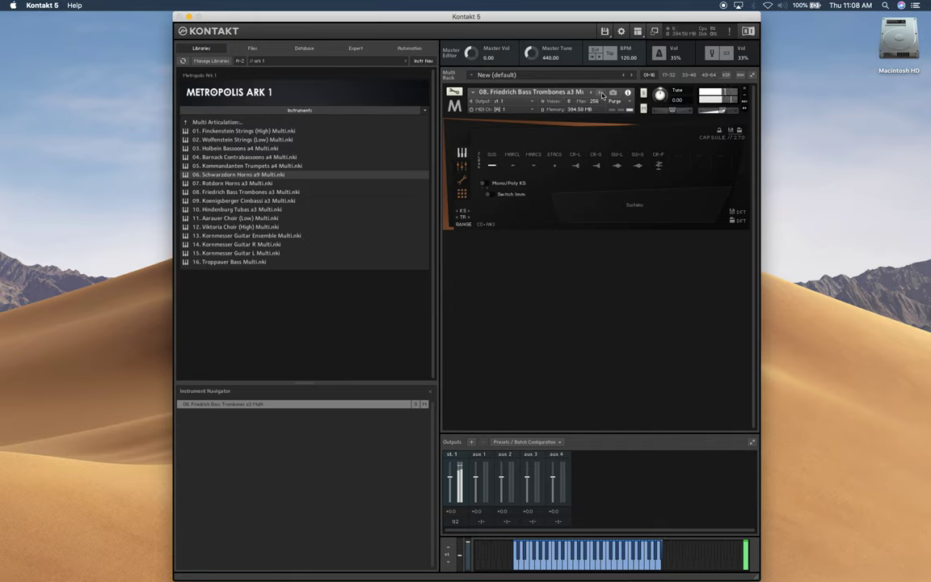
click(495, 223)
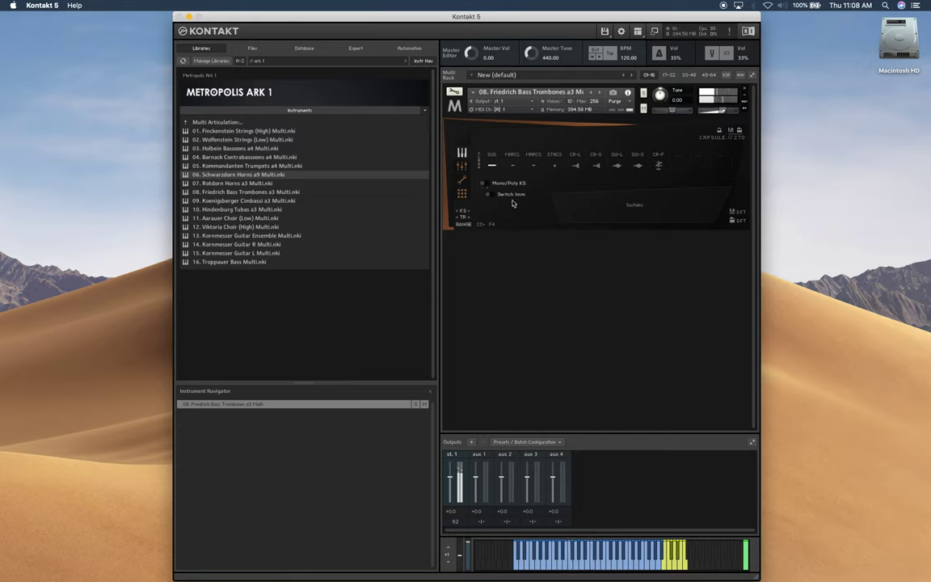
- Audition the bass trombones' staccato, Crescendo Long (CR-L) and CR-F articulations in turn
click(556, 166)
click(577, 167)
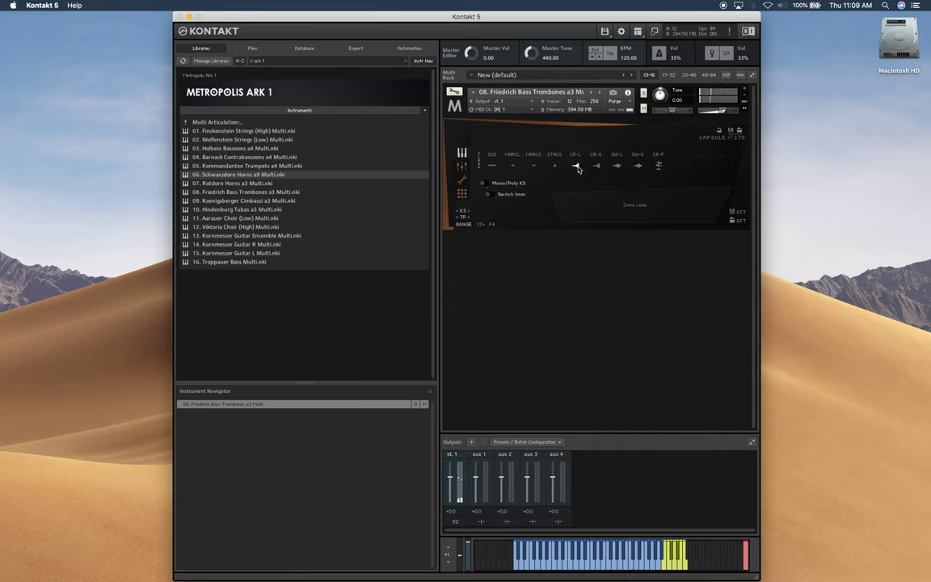
click(659, 166)
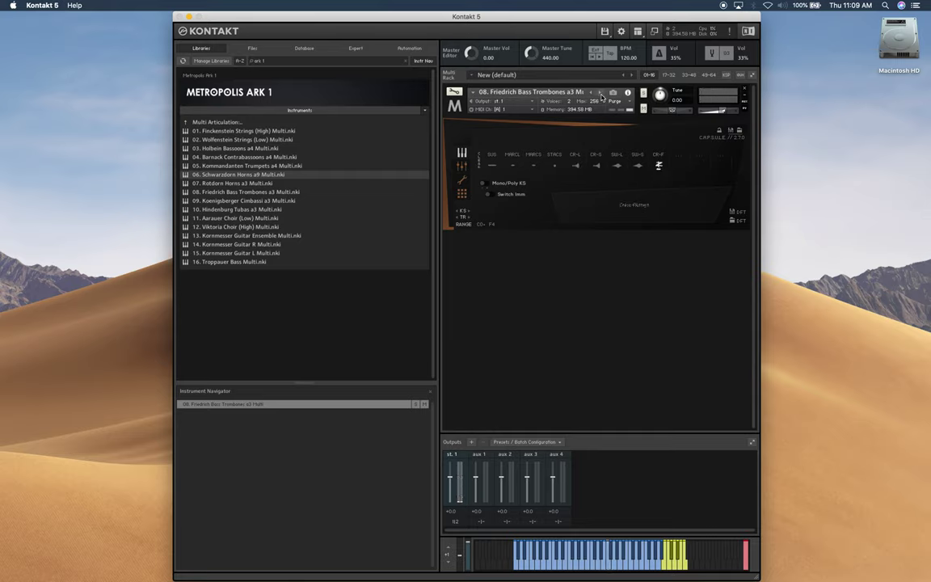
- Replace the bass trombones with 09. Koenigsberger Cimbassi a3 Multi and audition the staccato and CR-F articulations
click(599, 93)
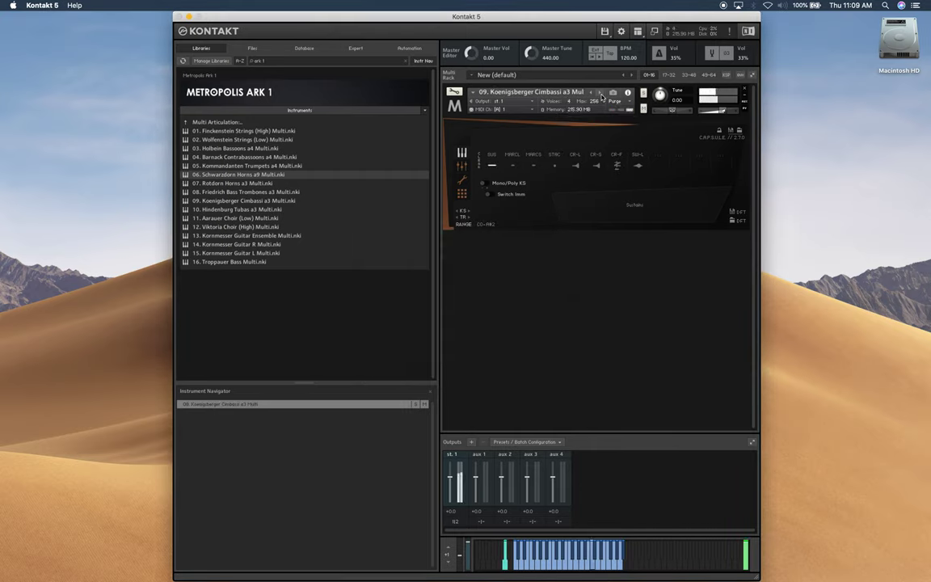
click(555, 166)
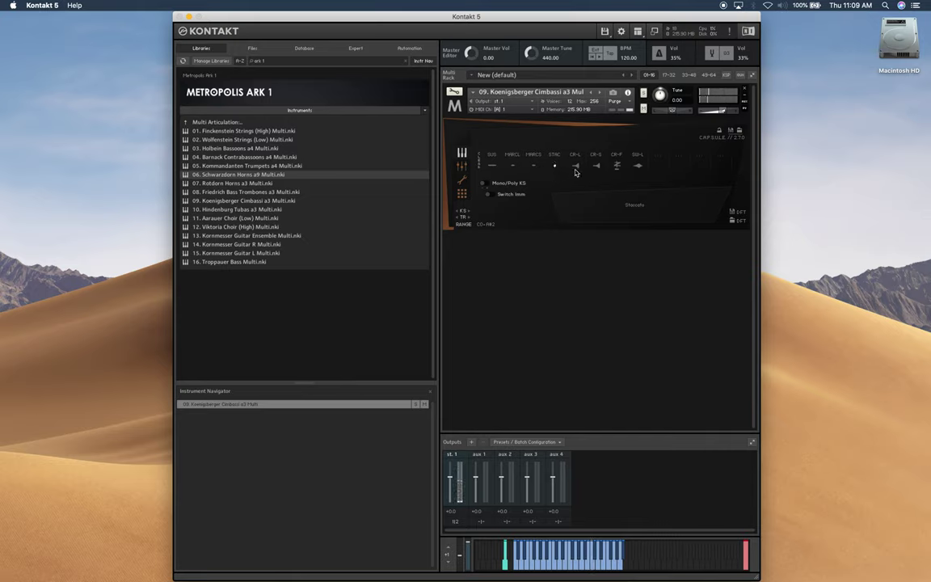
click(616, 166)
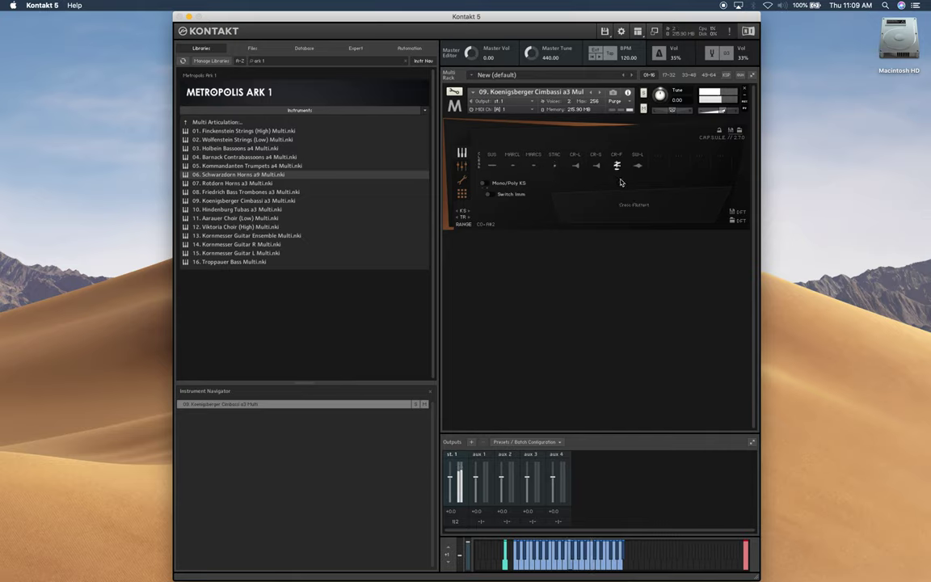
- Replace the cimbassi with 10. Hindenburg Tubas a3 Multi, audition the staccato articulation and return to Sustain
click(600, 93)
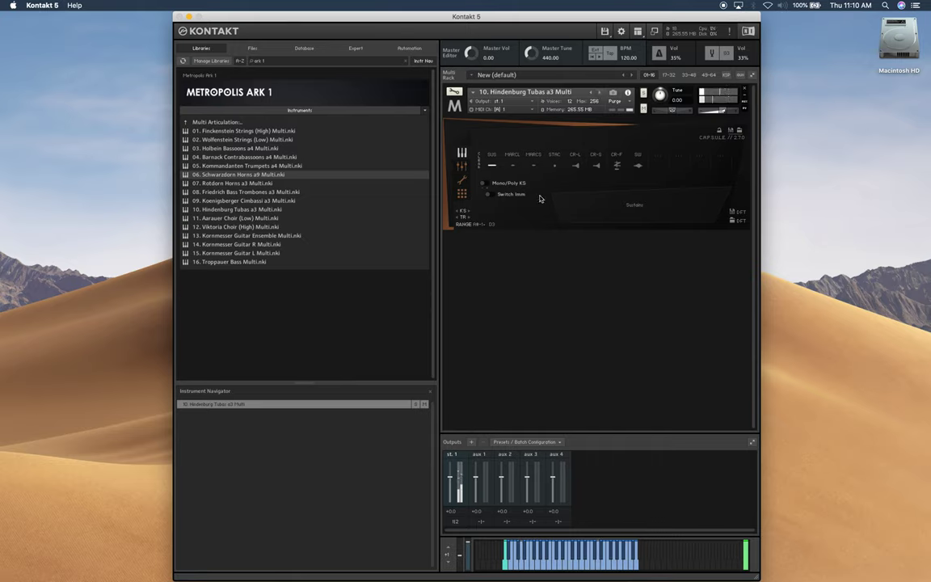
click(554, 166)
click(493, 167)
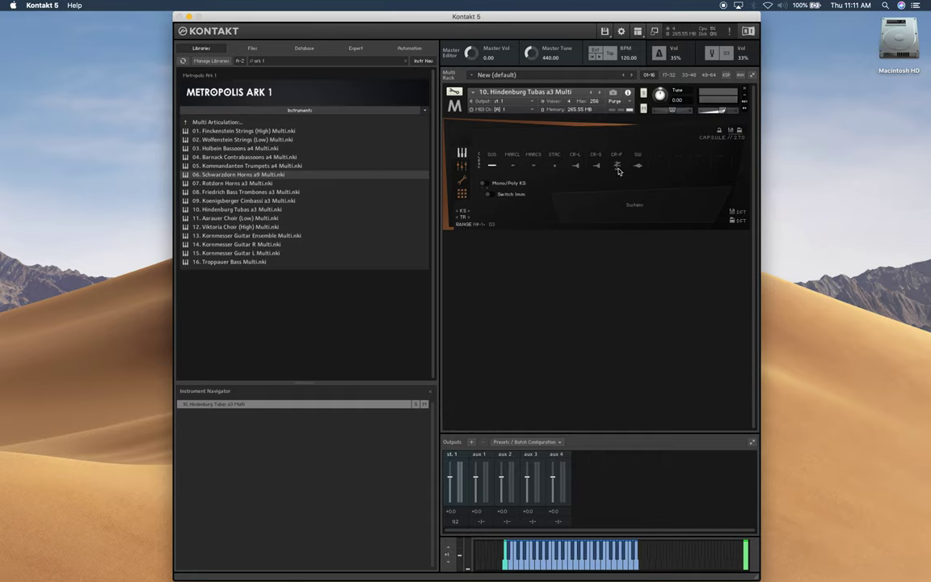
- Replace the tubas with 11. Aarauer Choir (Low) Multi and audition Marcato Long, Marcato Short and staccato
click(601, 96)
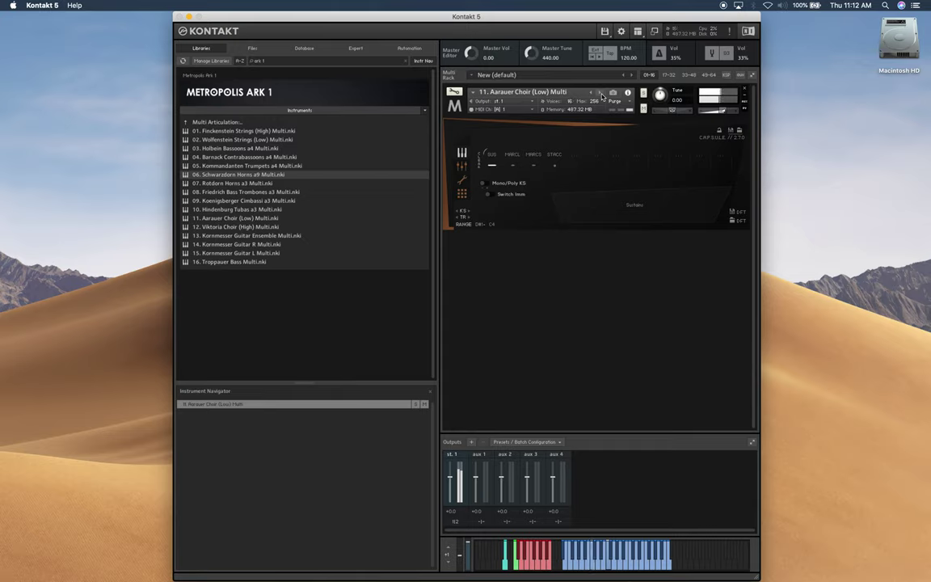
click(513, 156)
click(533, 167)
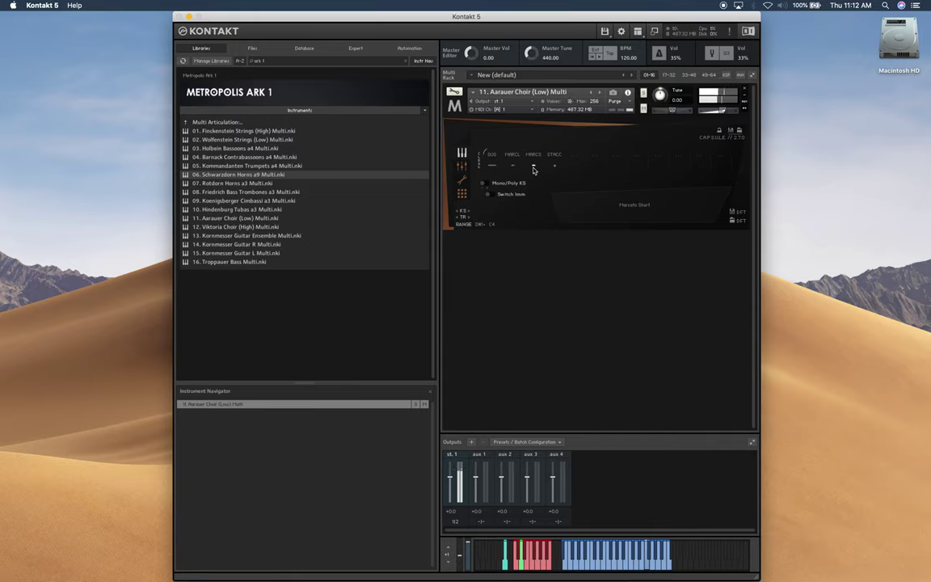
click(554, 166)
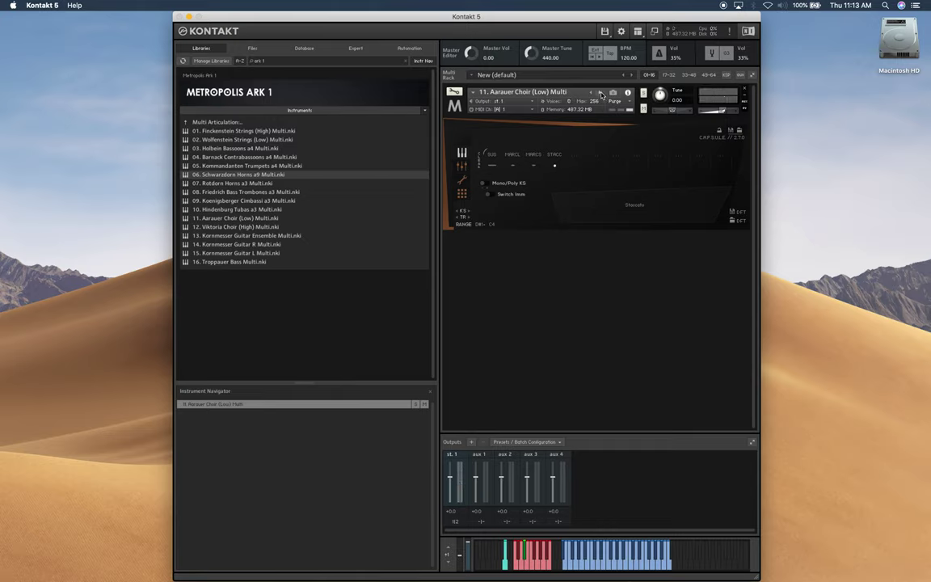
- Replace the low choir with 12. Viktoria Choir (High) Multi and demonstrate the Mono/Poly KS modes, finishing in mono mode with Switch Imm enabled
click(600, 95)
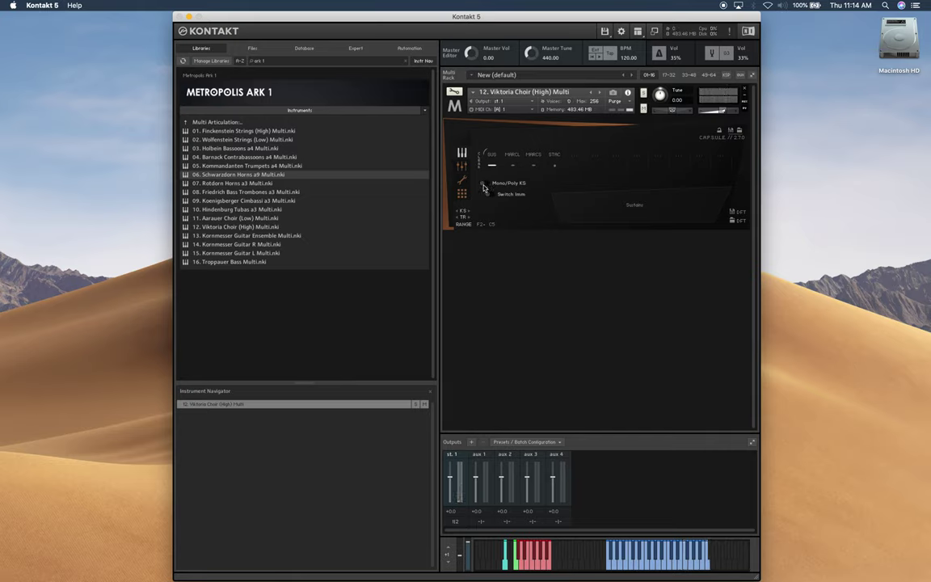
click(483, 185)
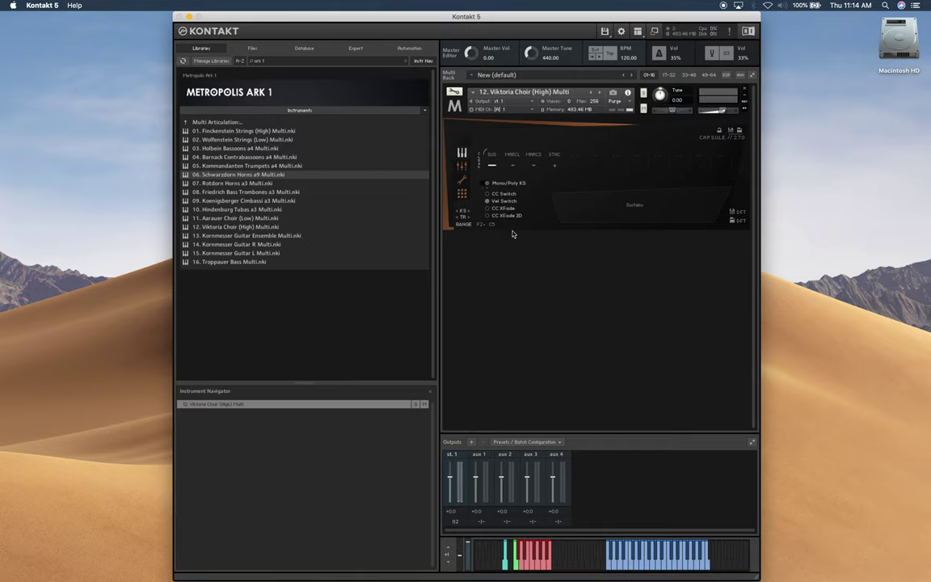
click(488, 185)
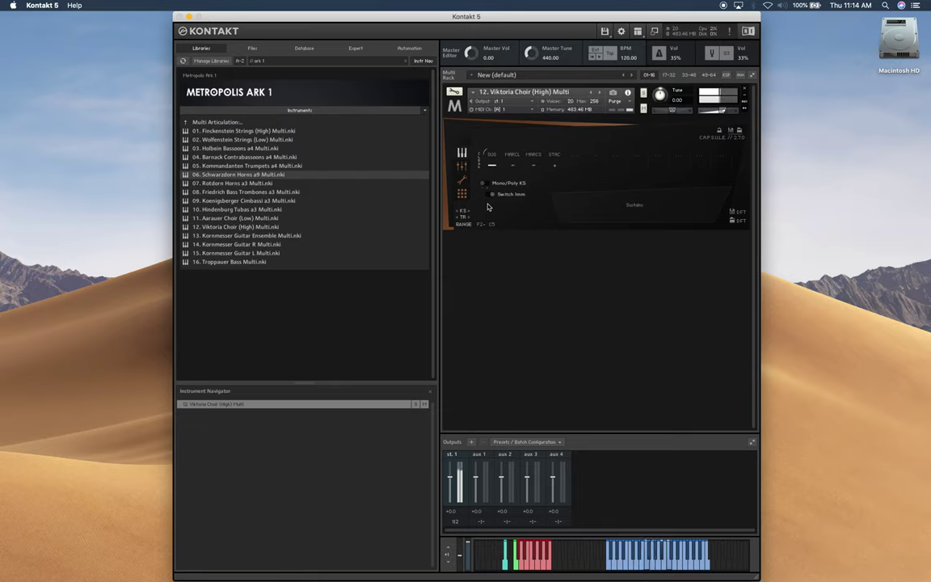
- Audition the high choir's Marcato Long and staccato articulations
click(511, 168)
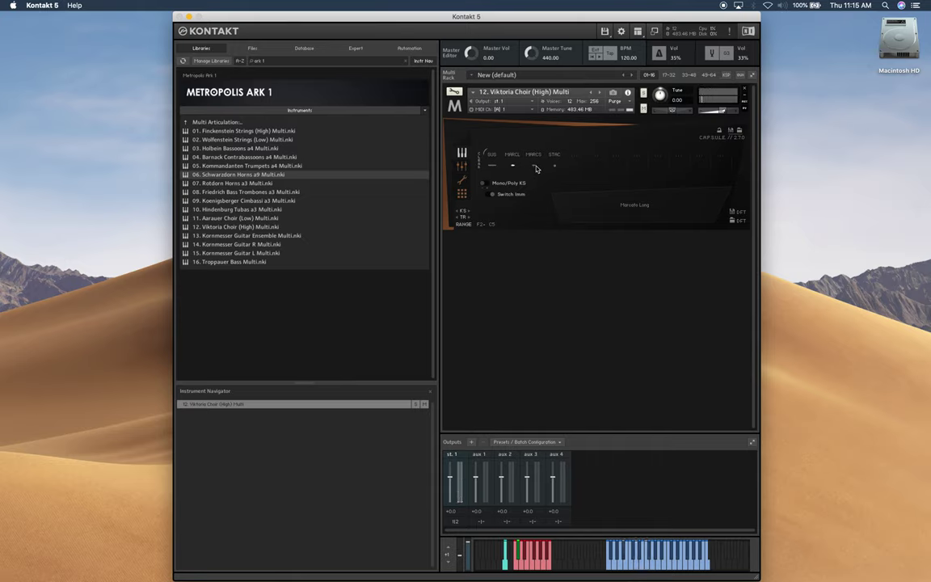
click(555, 167)
- Replace the high choir with 13. Kornmesser Guitar Ensemble Multi and audition PC, PCR, PCD+B, PCD, S+B and S
click(599, 94)
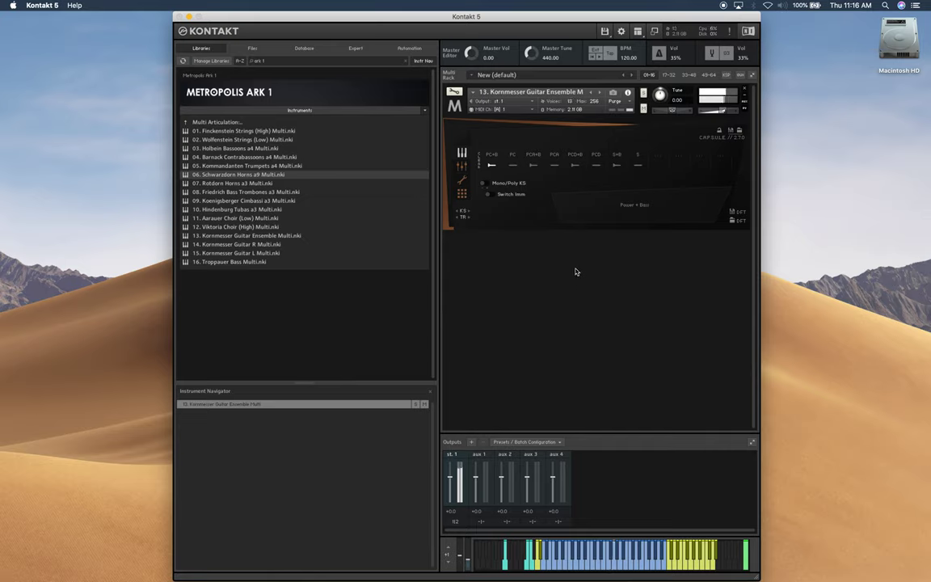
click(513, 166)
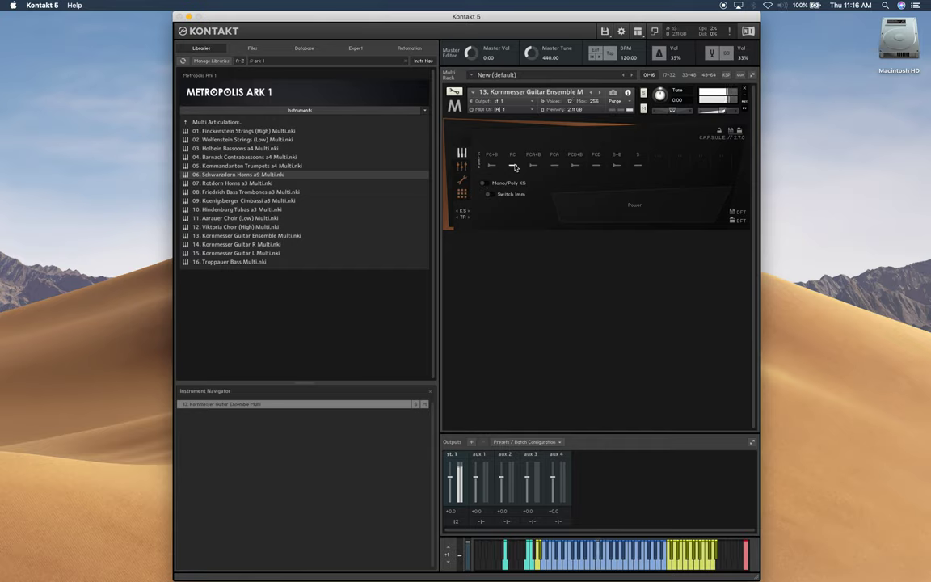
click(555, 167)
click(575, 165)
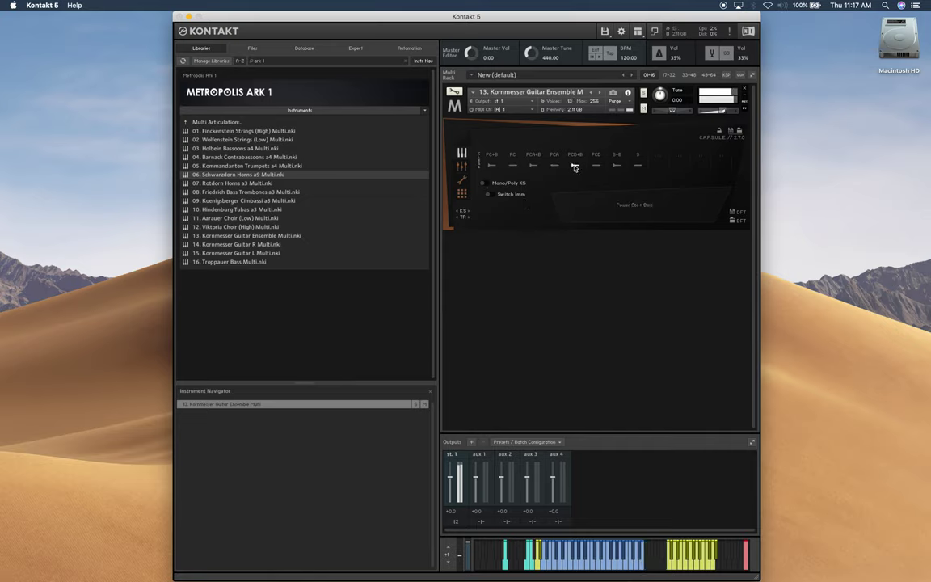
click(598, 166)
click(615, 166)
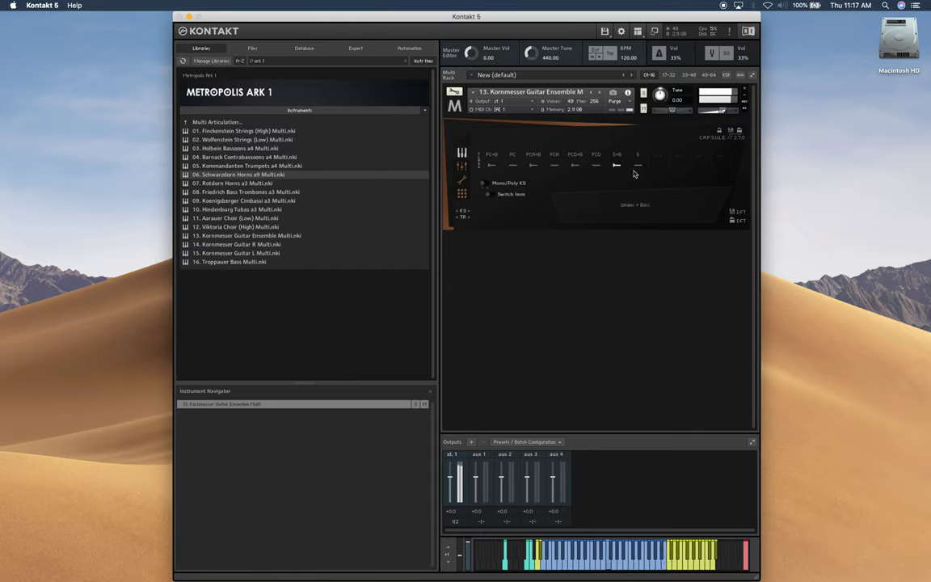
click(639, 166)
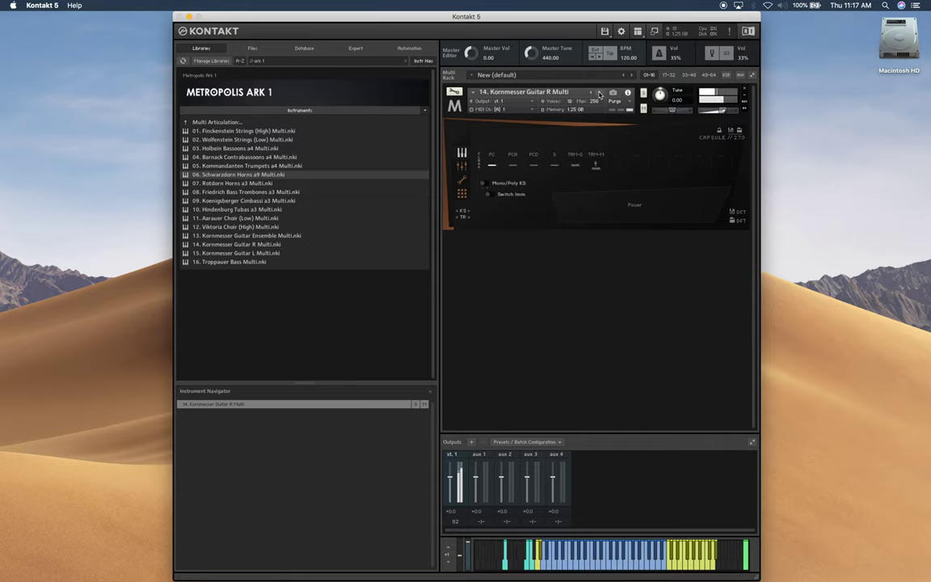
- Replace the guitar ensemble with 14. Kornmesser Guitar R Multi and audition PCR, PCD, S, TRM-O and TRM-M
click(514, 166)
click(534, 167)
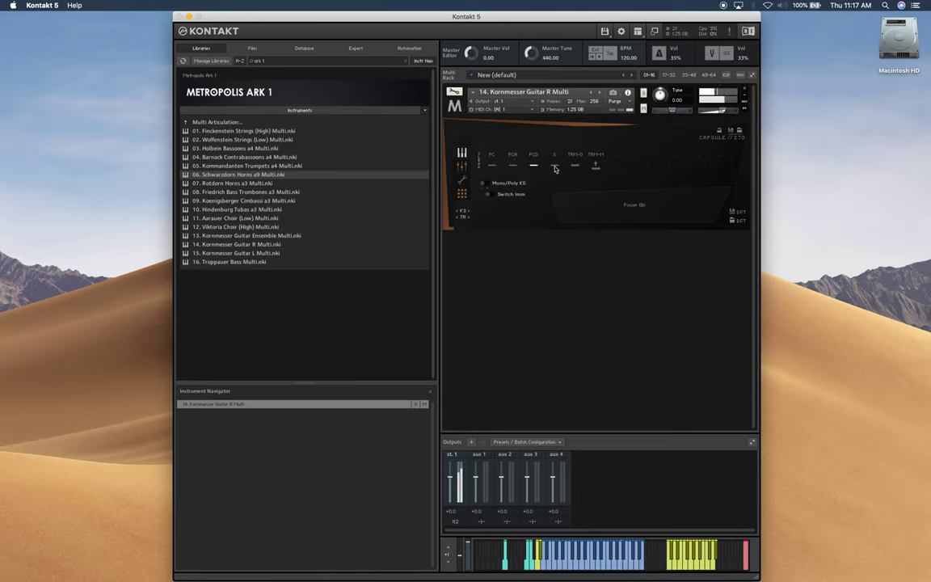
click(554, 167)
click(575, 166)
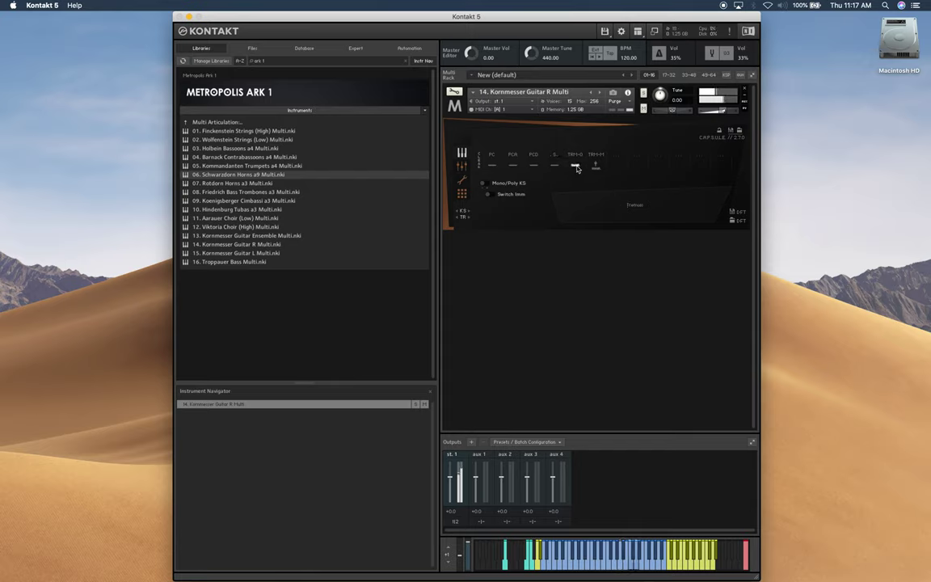
click(596, 167)
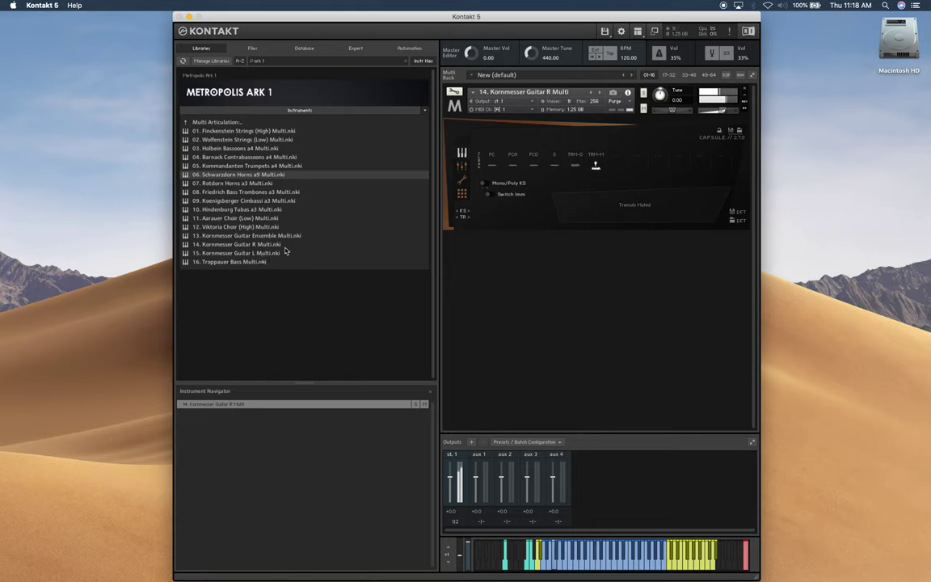
- Replace the right guitar with 15. Kornmesser Guitar L Multi and audition TRM-O, S and PC
click(598, 93)
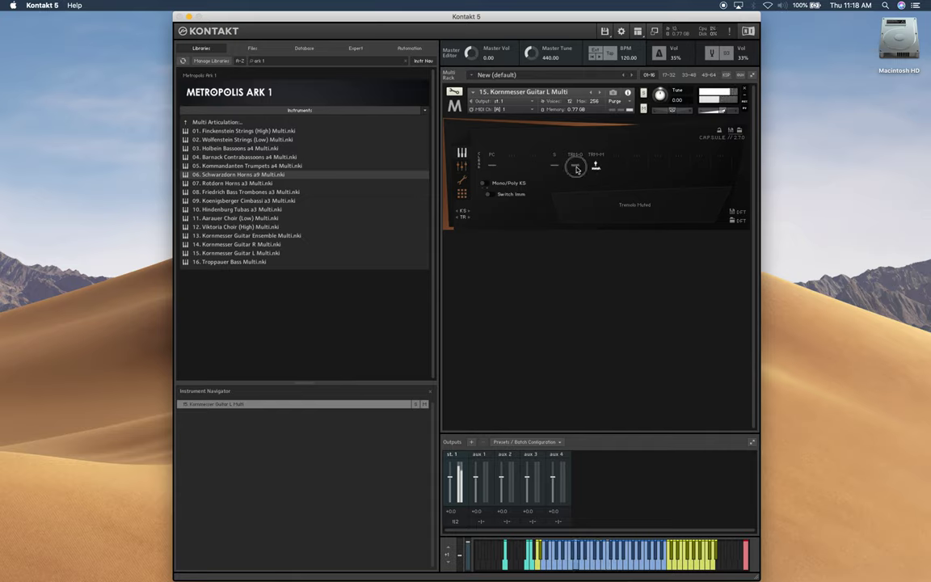
click(575, 166)
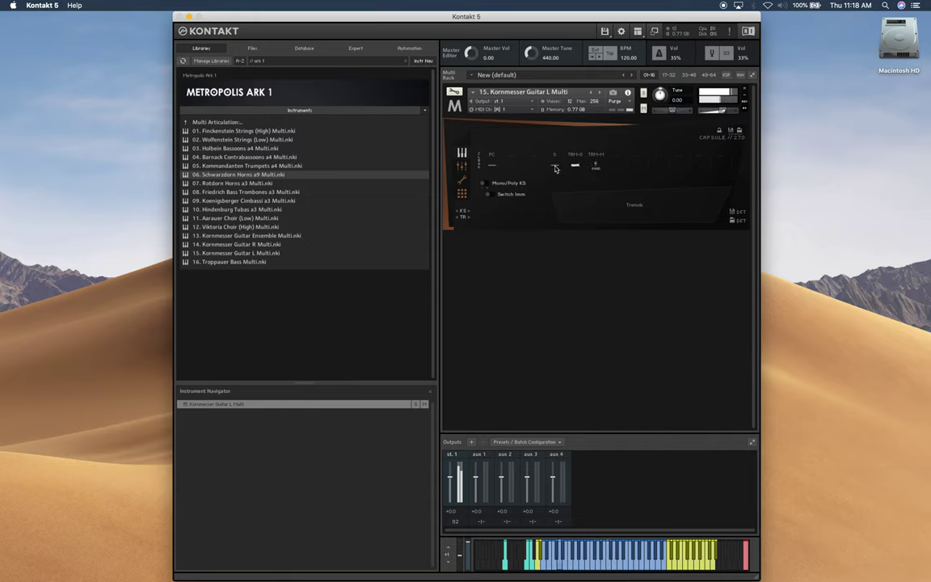
click(554, 167)
click(491, 165)
click(492, 164)
- Replace the left guitar with 16. Troppauer Bass Multi and audition its Single Strokes and Shorts articulations
click(601, 94)
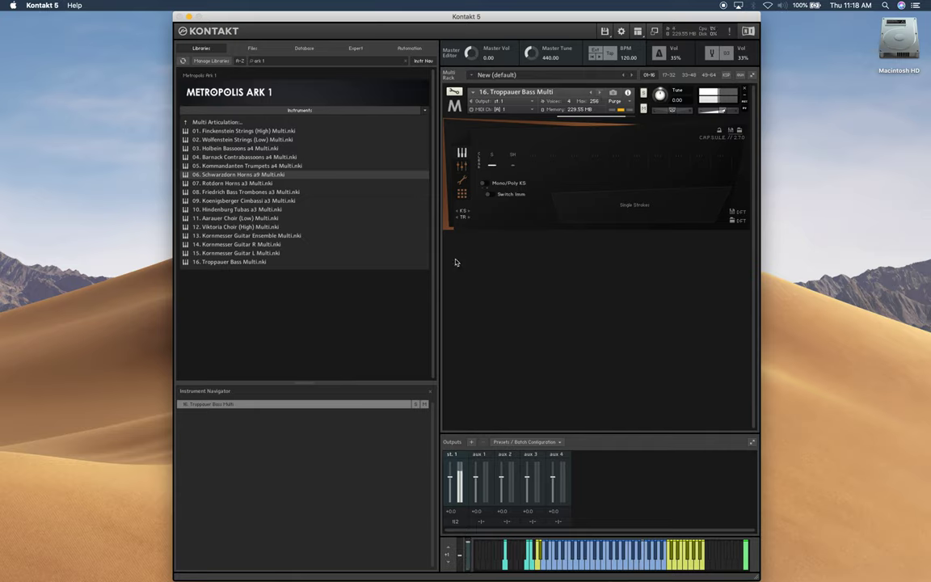
click(514, 167)
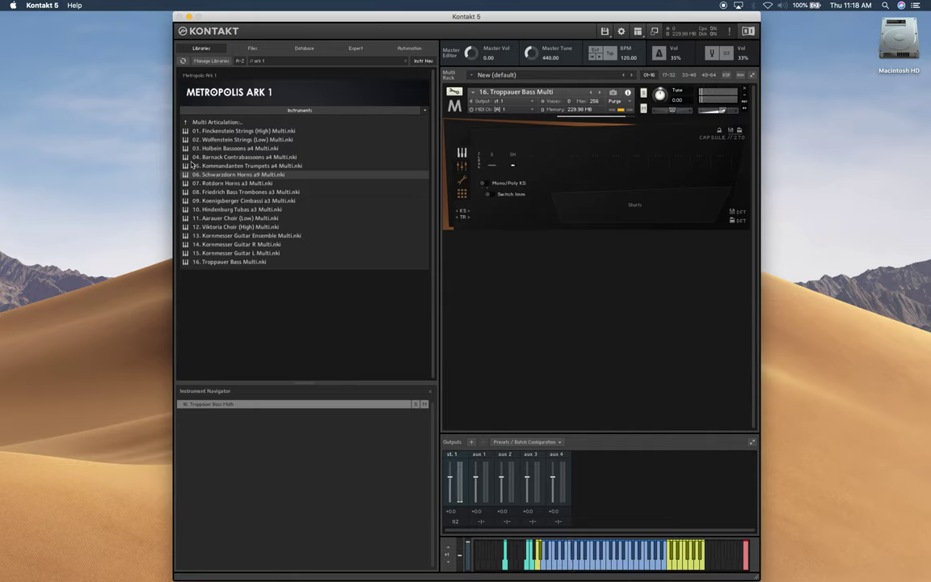
- Browse the single articulations of District I - Orchestra and examine the patches of 10. Hindenburg Tubas a3
click(195, 122)
click(208, 139)
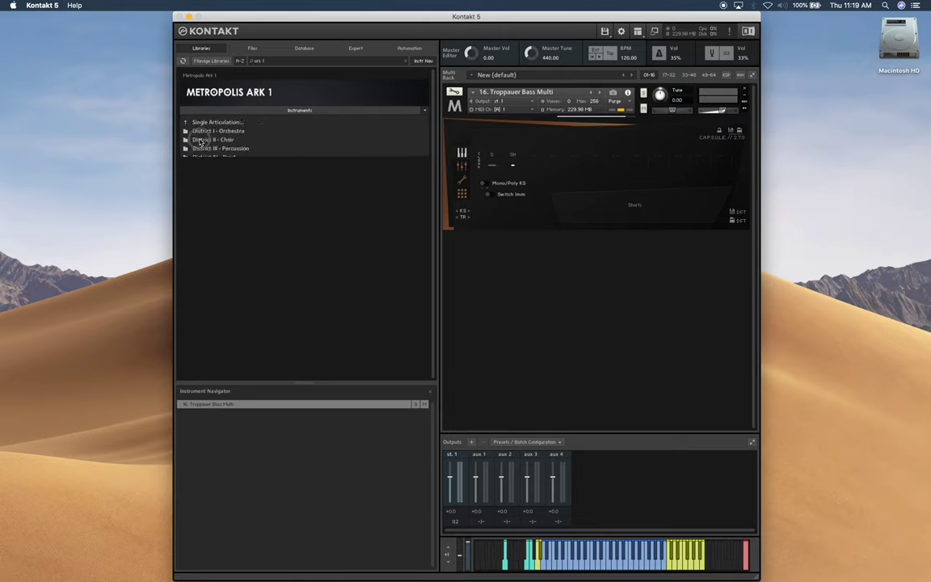
click(221, 132)
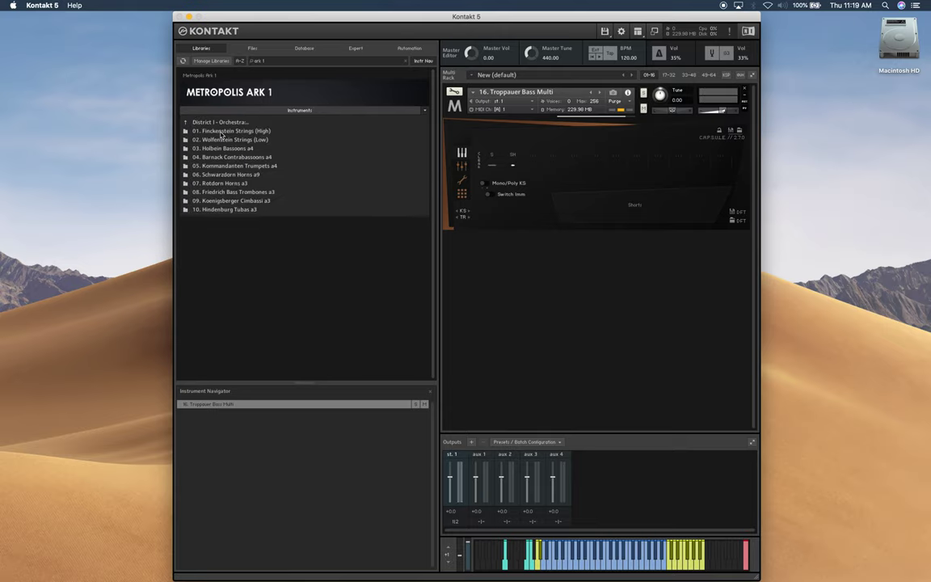
click(226, 210)
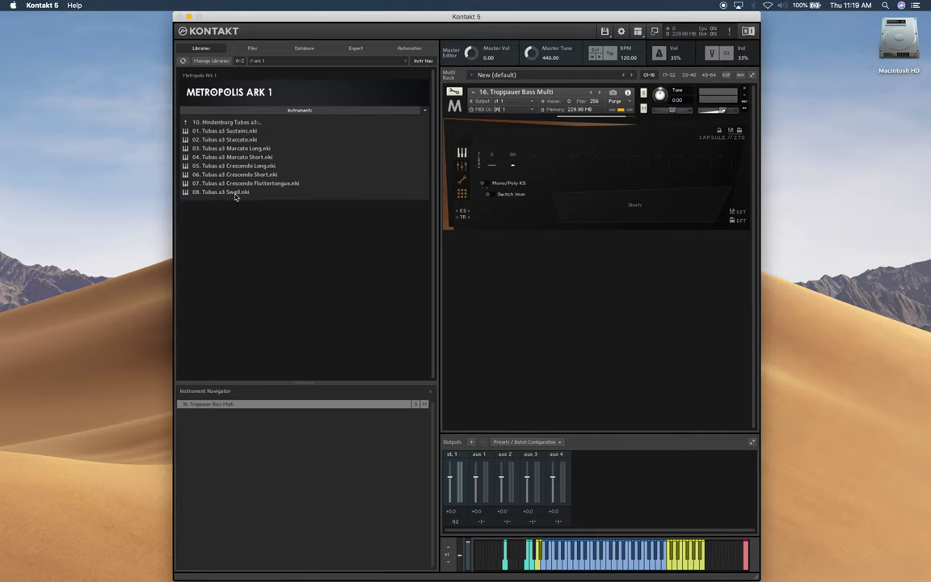
click(218, 122)
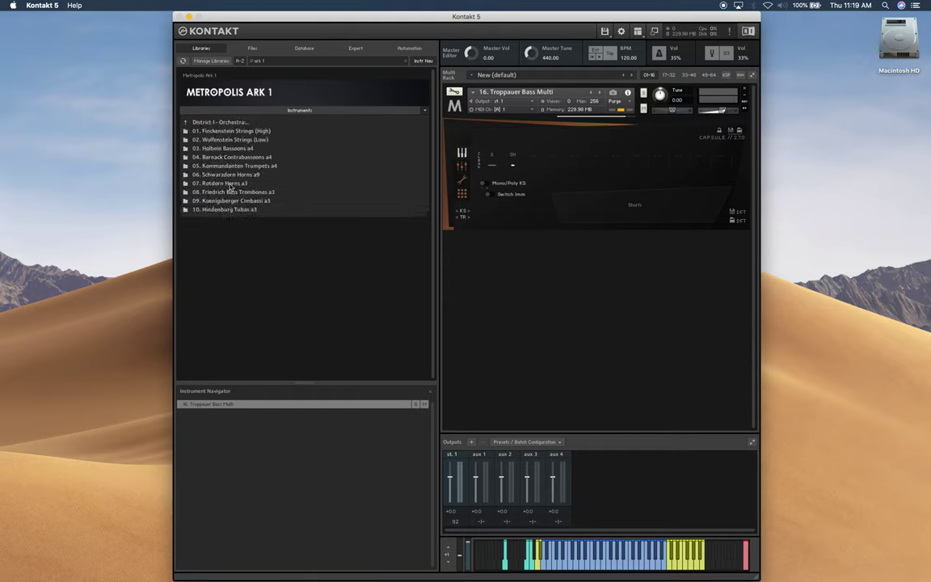
click(231, 123)
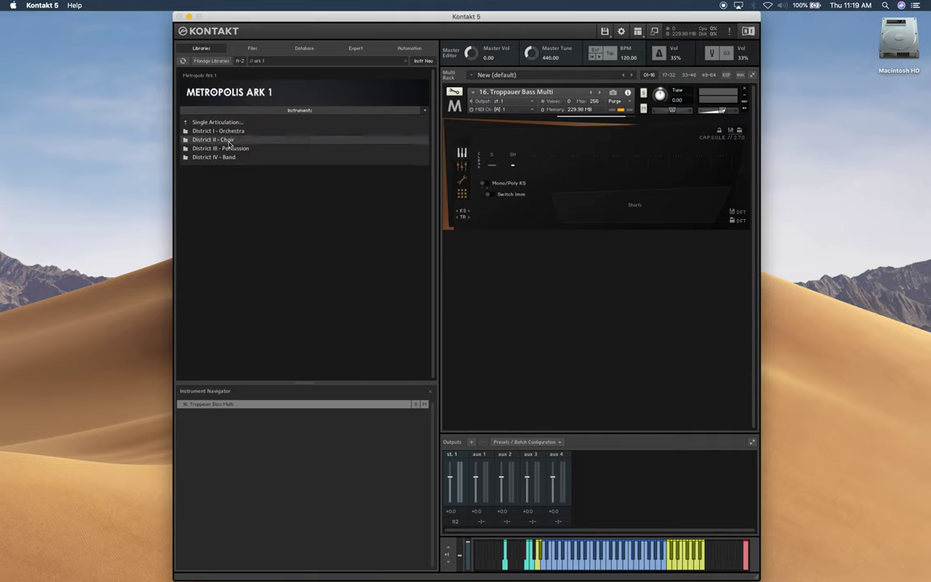
- Replace the bass multi with 06. Choir Women Glissandi & FX from the Viktoria Choir (High) in District II - Choir
click(230, 141)
click(232, 131)
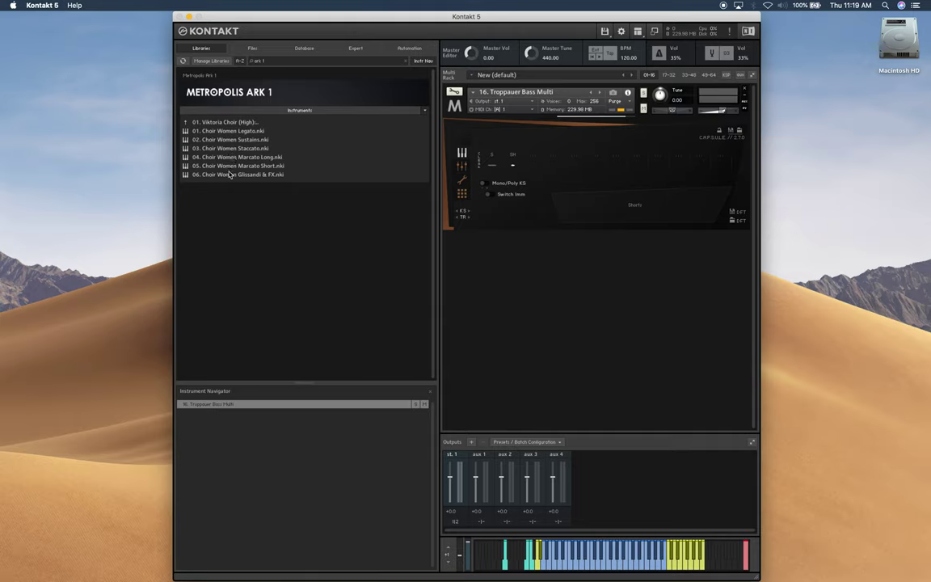
click(230, 177)
drag(230, 176, 638, 175)
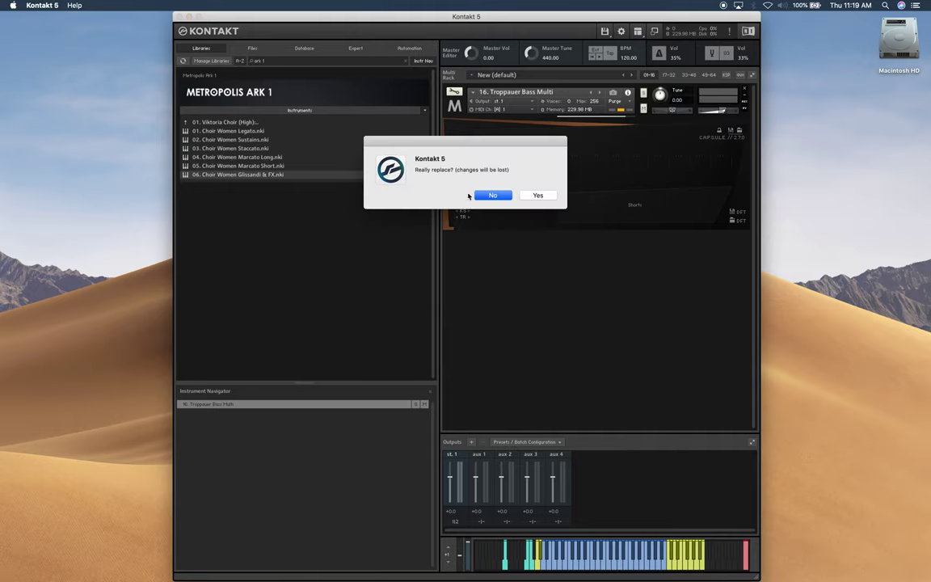
click(538, 195)
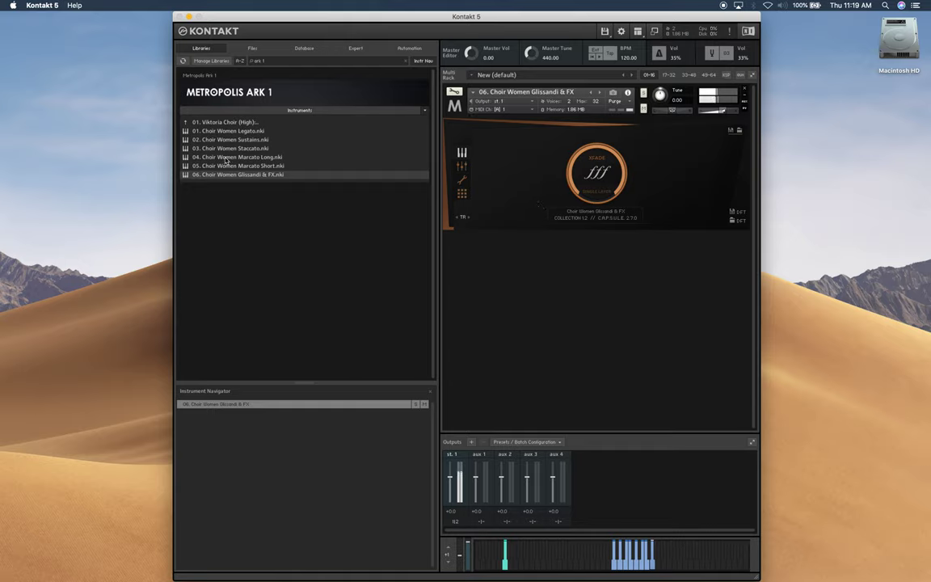
- Replace the women's choir patch with 06. Choir Men Glissandi & FX from the Aarauer Choir (Low)
click(201, 122)
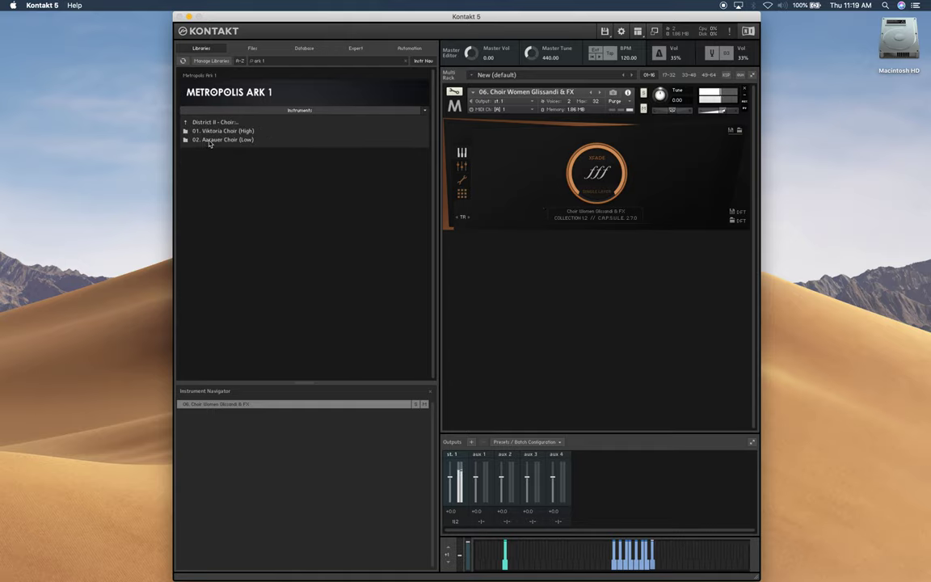
click(208, 142)
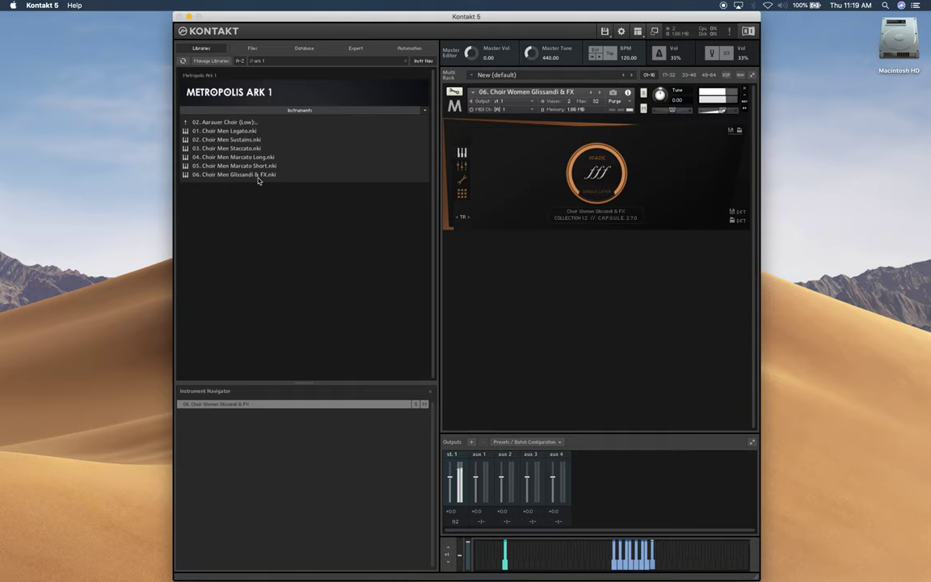
drag(258, 181, 531, 190)
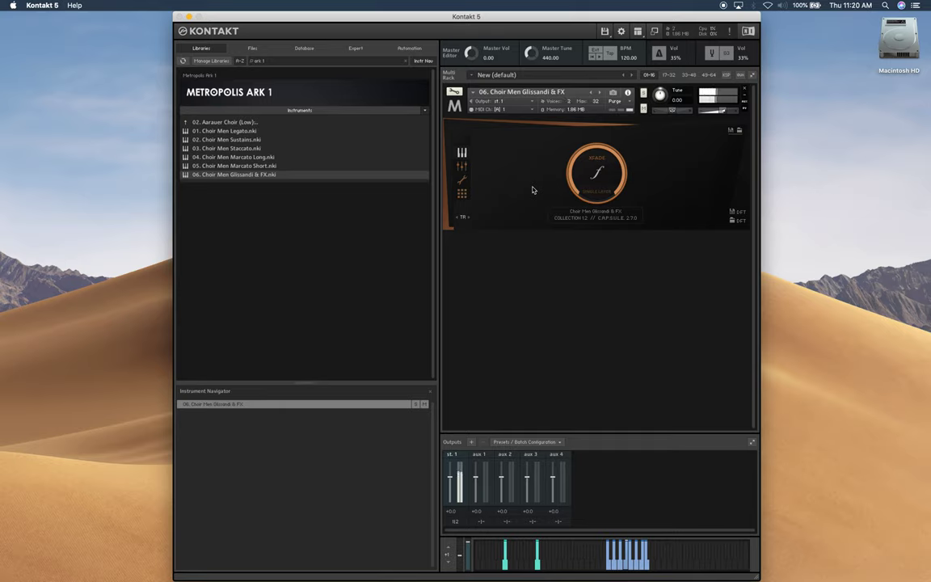
- Replace the men's choir patch with 01. Epic Percussion Ensemble from Kopernikus Percussion in District III - Percussion
double_click(212, 122)
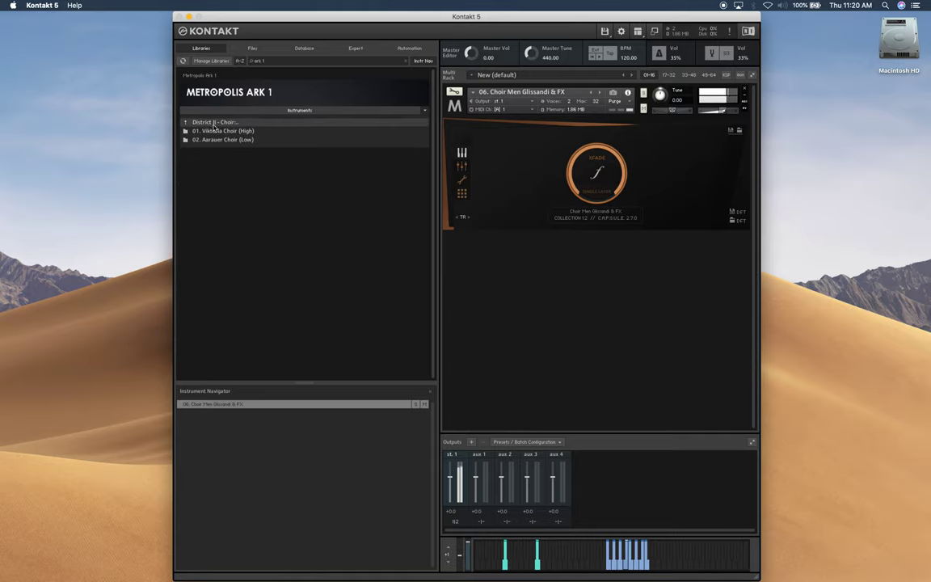
double_click(198, 122)
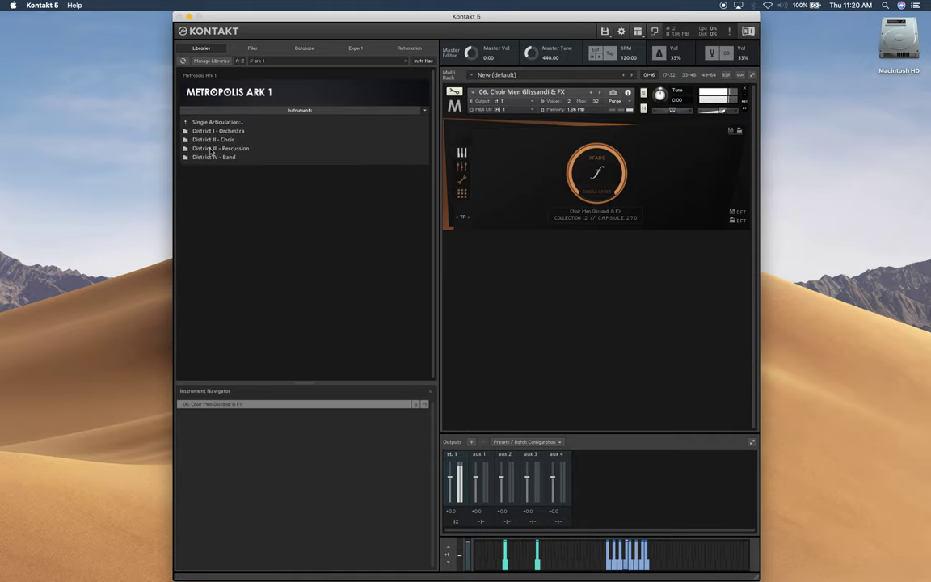
double_click(212, 149)
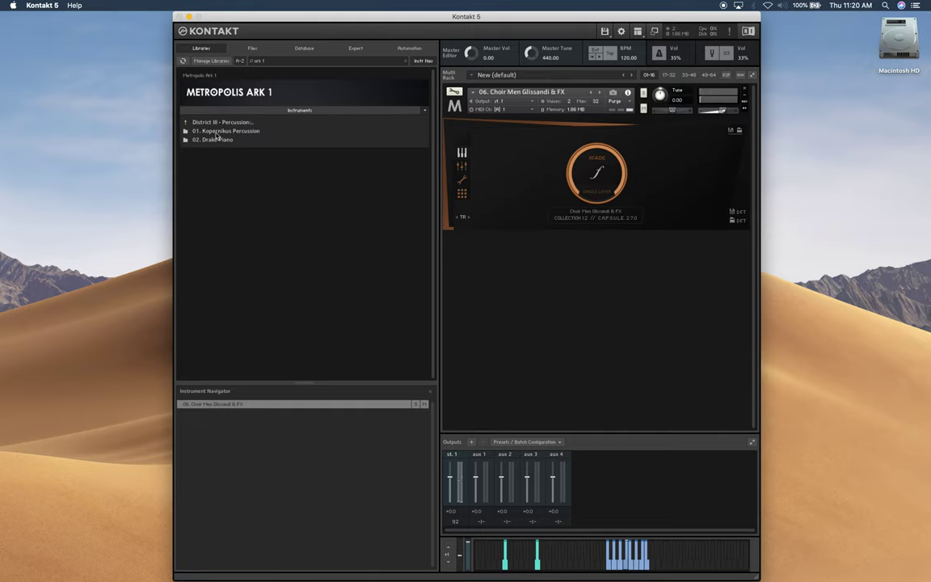
double_click(217, 131)
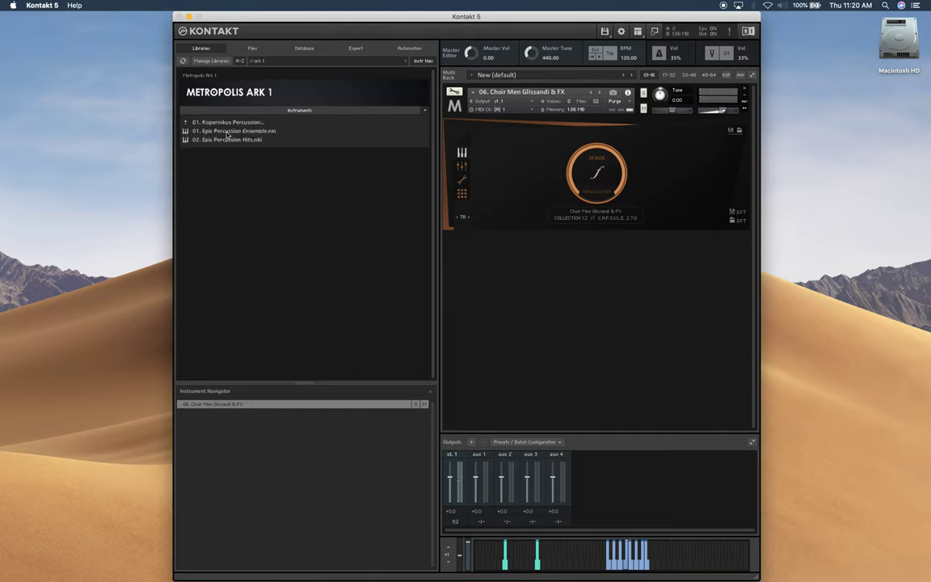
drag(228, 135, 517, 172)
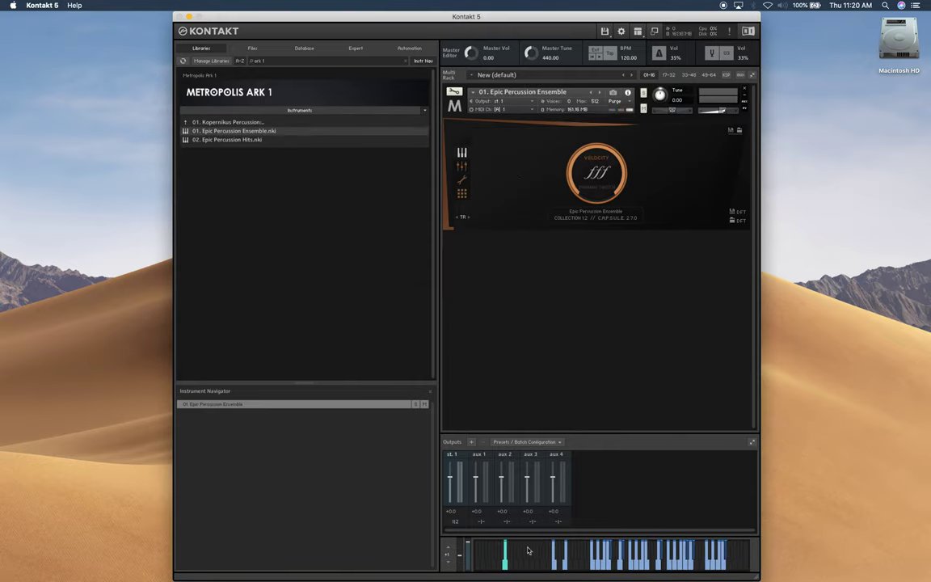
- Audition the Epic Percussion Ensemble by repeatedly playing its lowest mapped key and the first key of the next mapped group
click(555, 570)
click(554, 570)
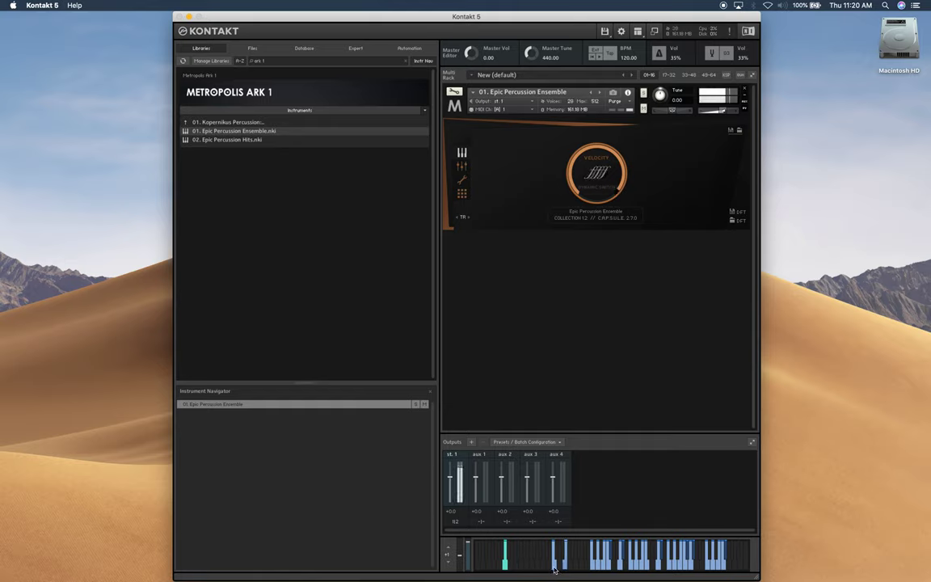
click(554, 570)
click(554, 570)
click(554, 570)
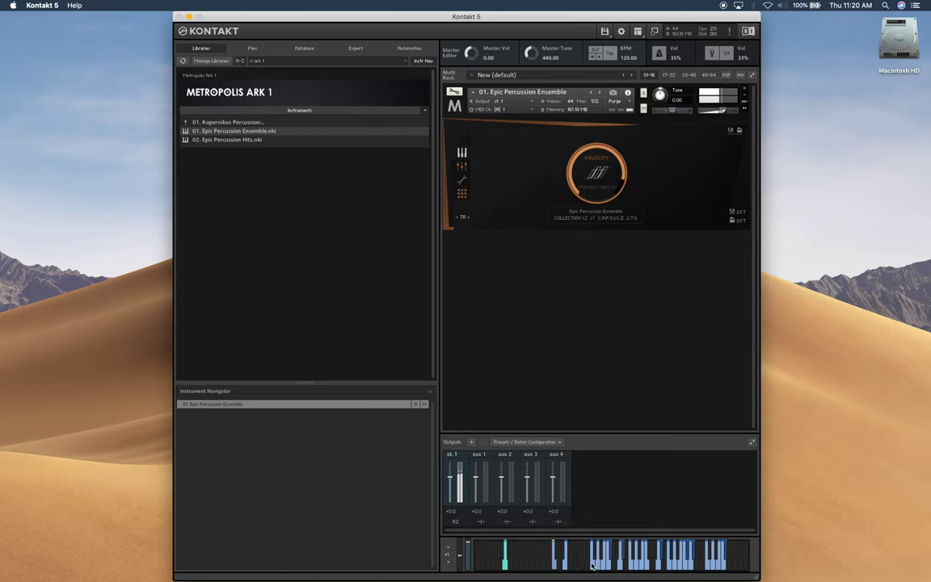
click(592, 565)
click(593, 566)
click(592, 565)
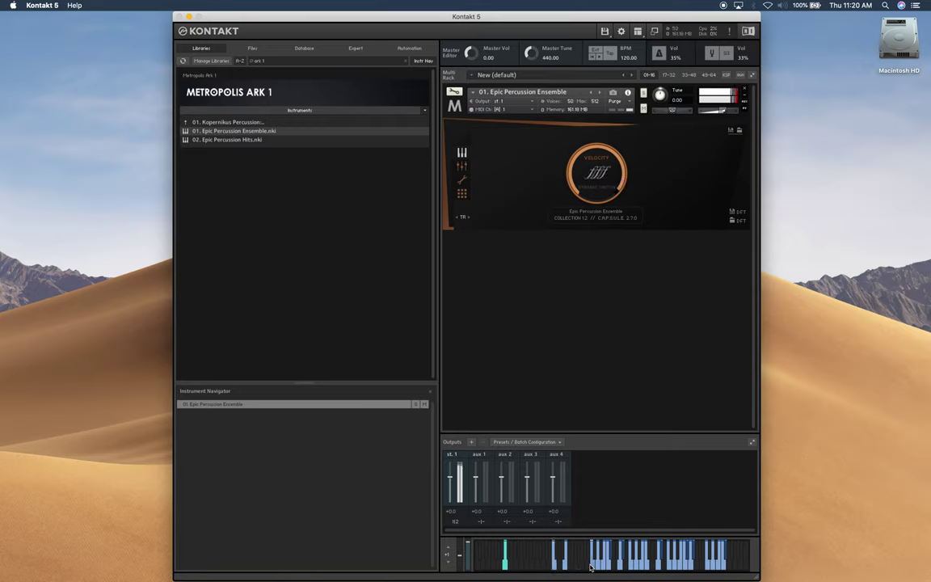
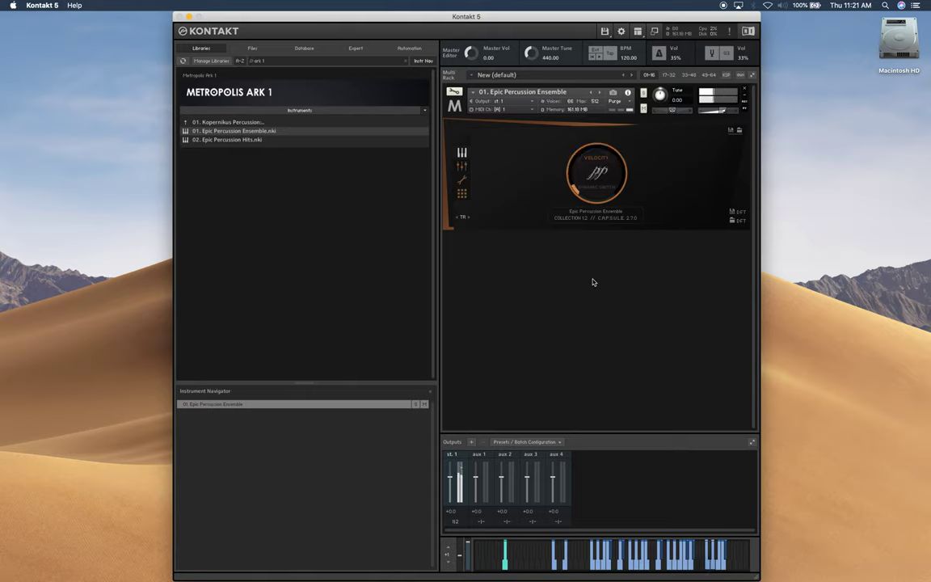
- Replace the percussion ensemble with 02. Epic Percussion Hits and audition a hit from its lowest mapped key group
click(600, 94)
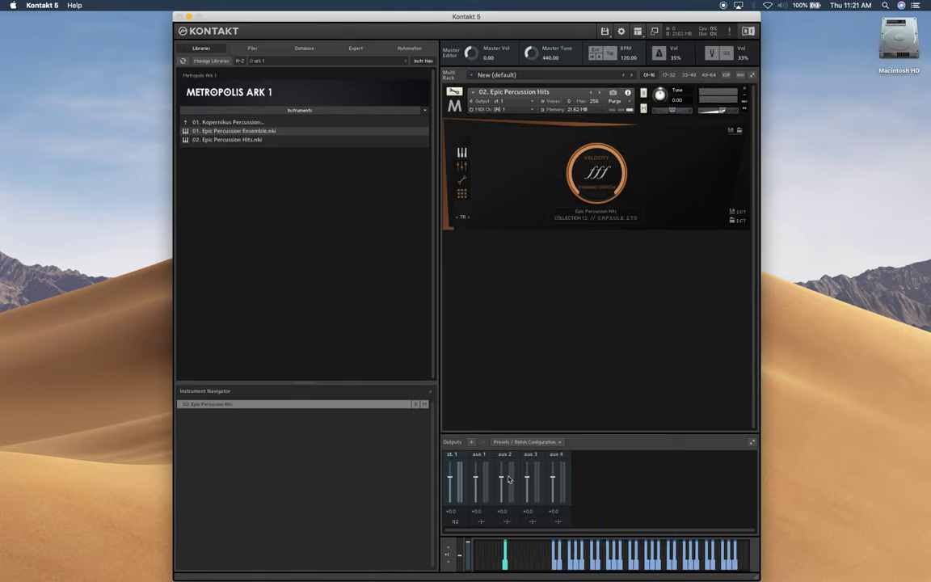
click(557, 568)
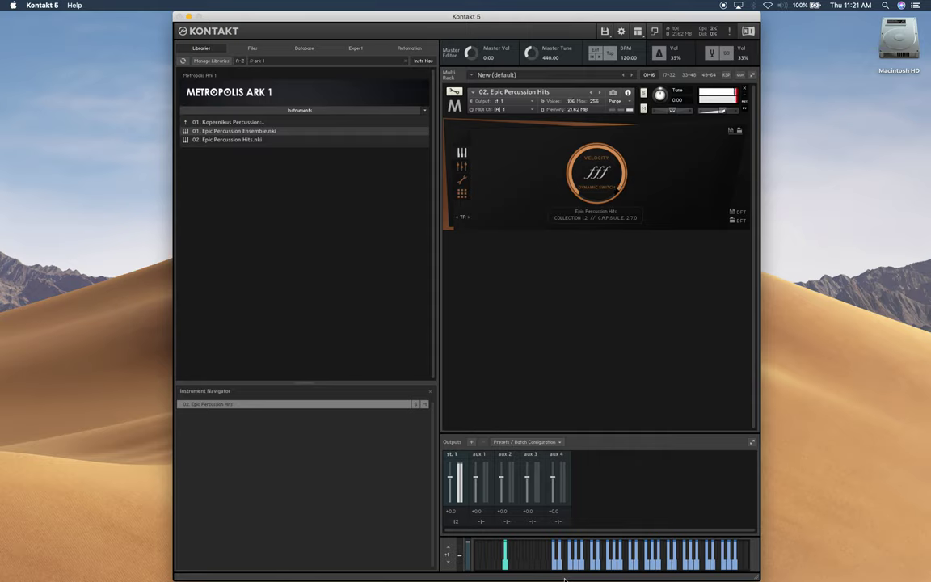
- Replace the percussion hits with 01. Piano from the Drake Piano in District III - Percussion
click(209, 124)
double_click(210, 140)
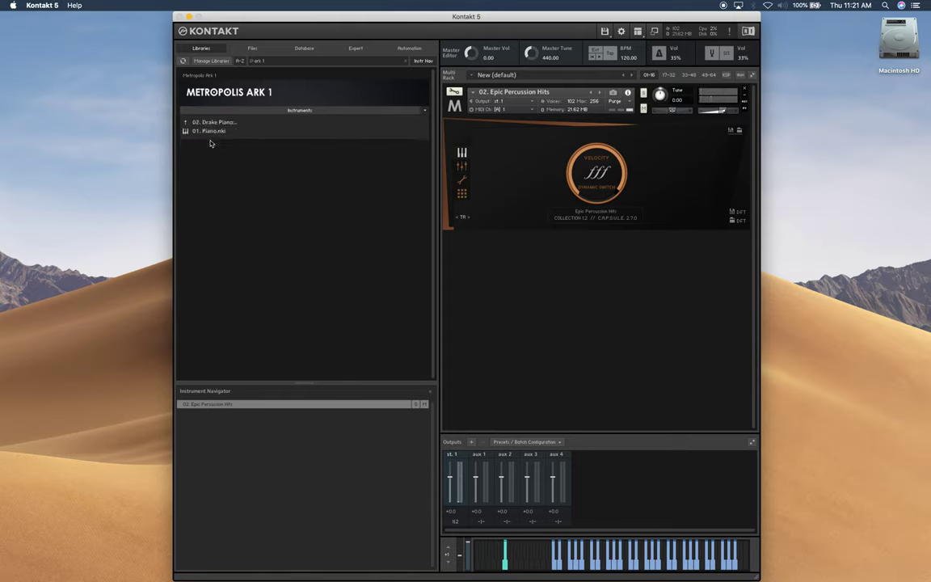
drag(211, 133, 544, 184)
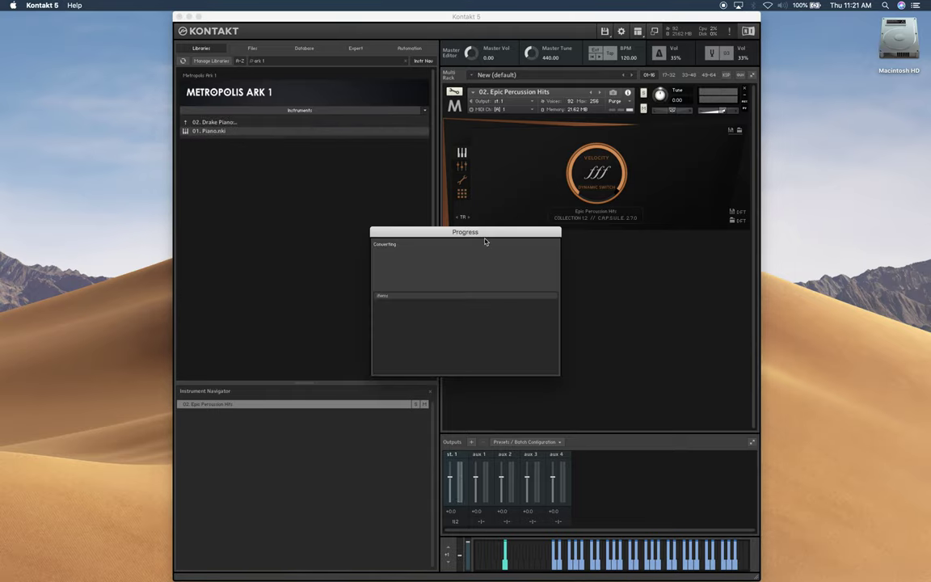